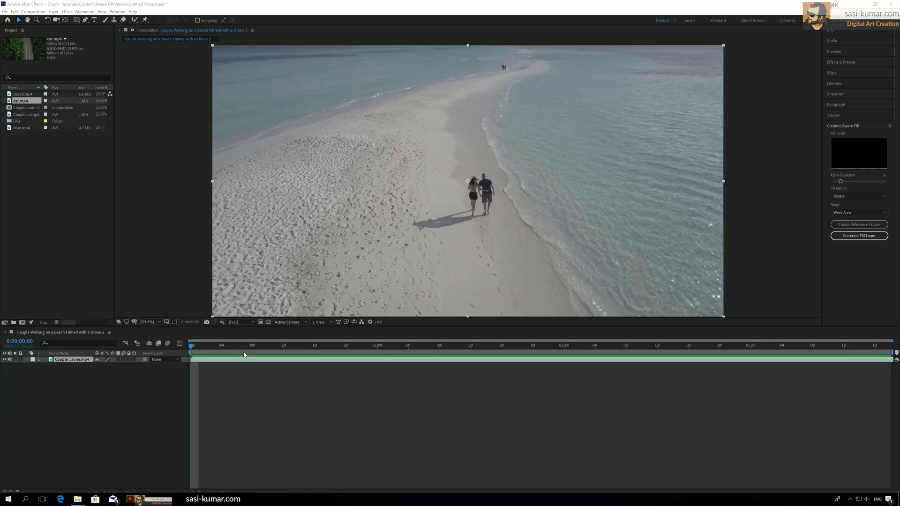
Make the timeline the active panel in the beach composition.
left_click(243, 355)
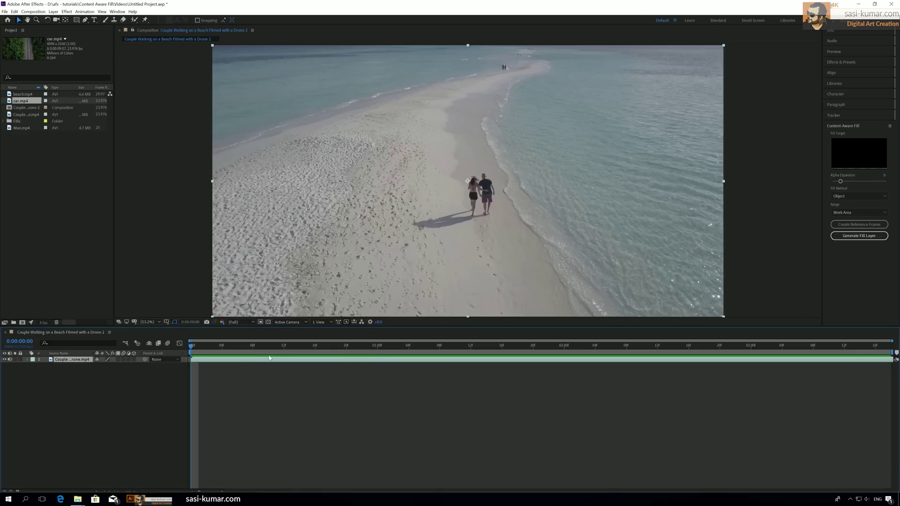
key("space")
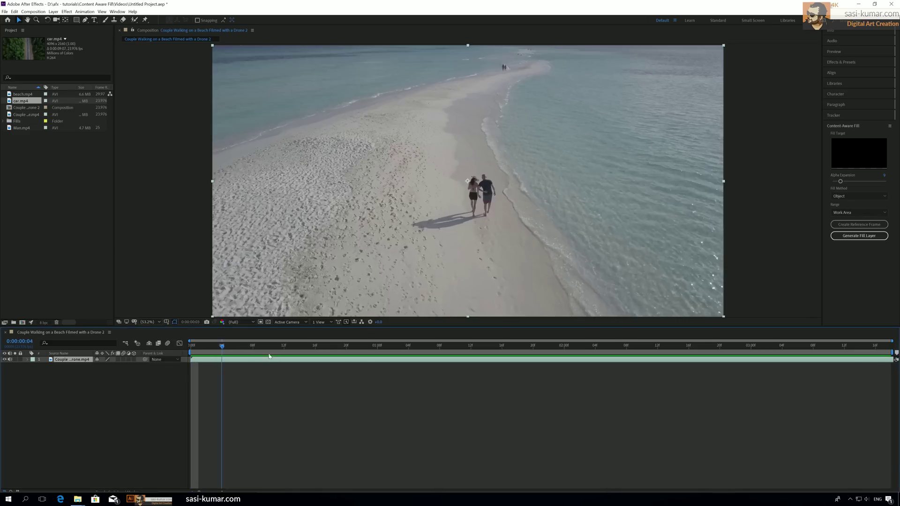
left_click(752, 352)
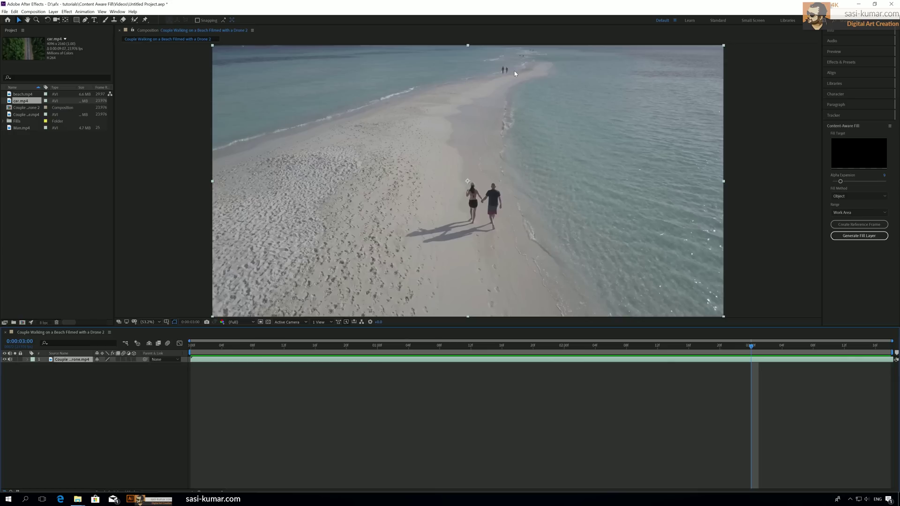
key("space")
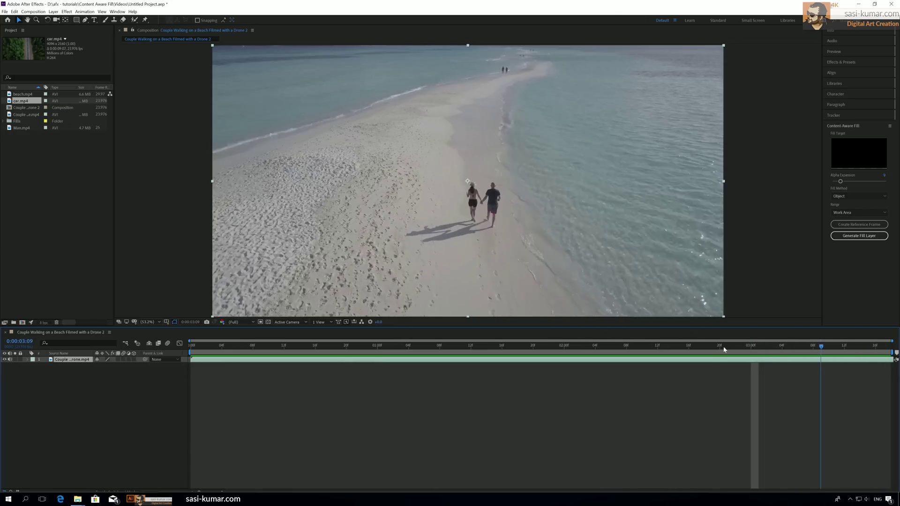
key("space")
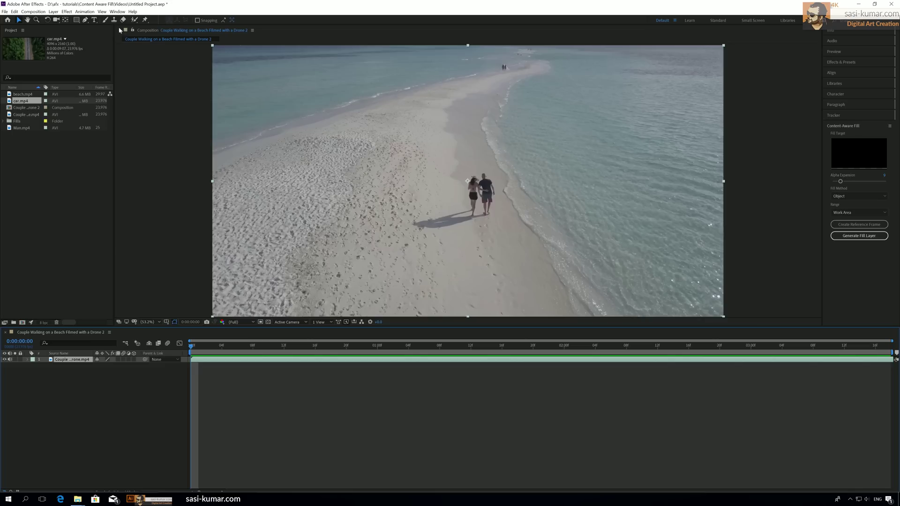
left_click(117, 13)
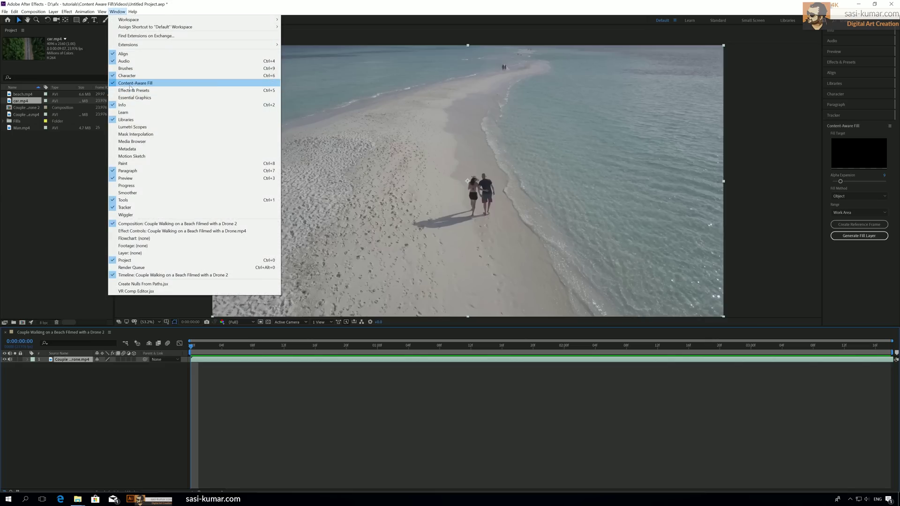
left_click(308, 397)
key("space")
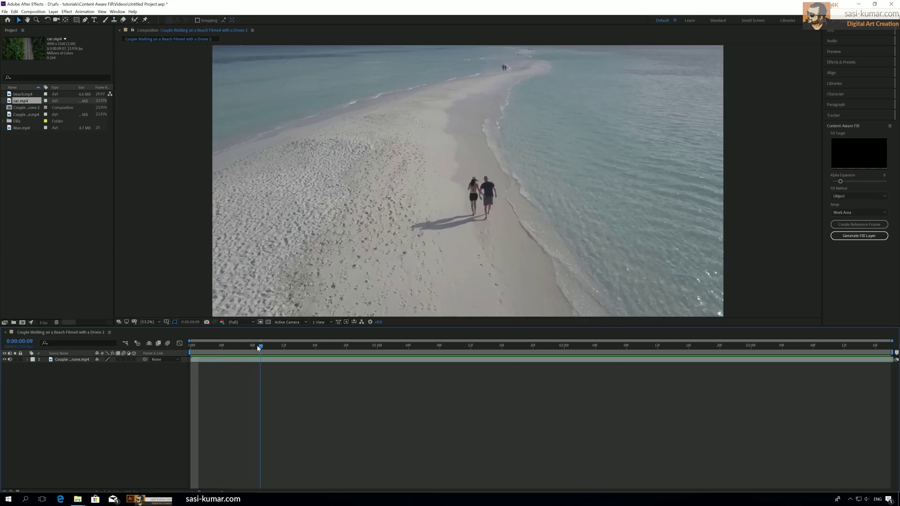
key("space")
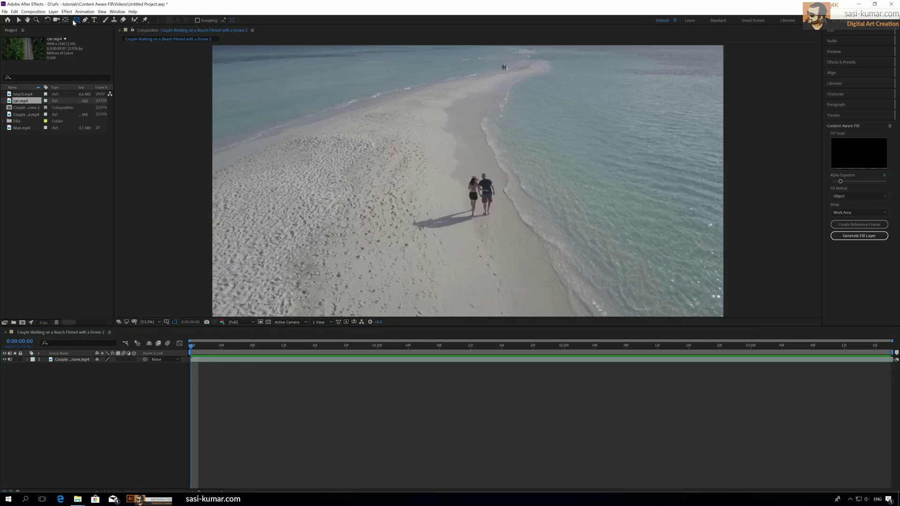
left_click(76, 20)
left_click_drag(497, 63, 511, 74)
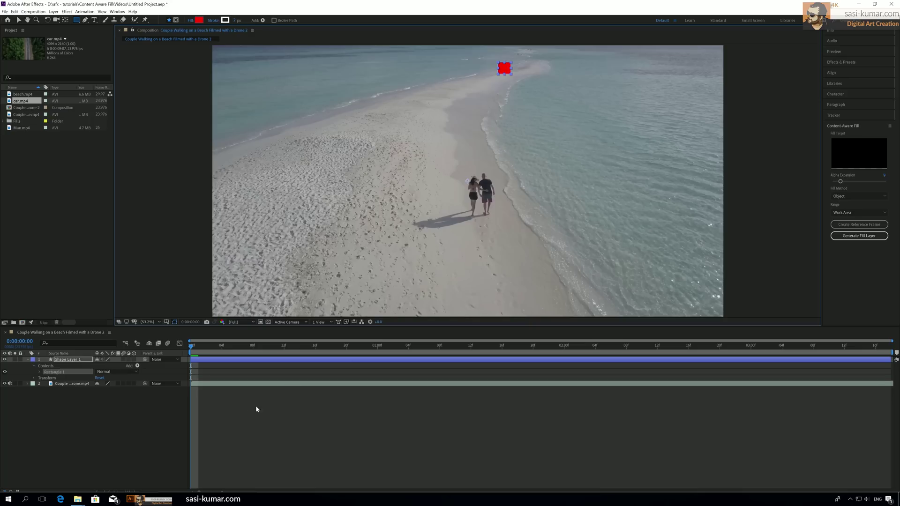
left_click(242, 360)
key("Delete")
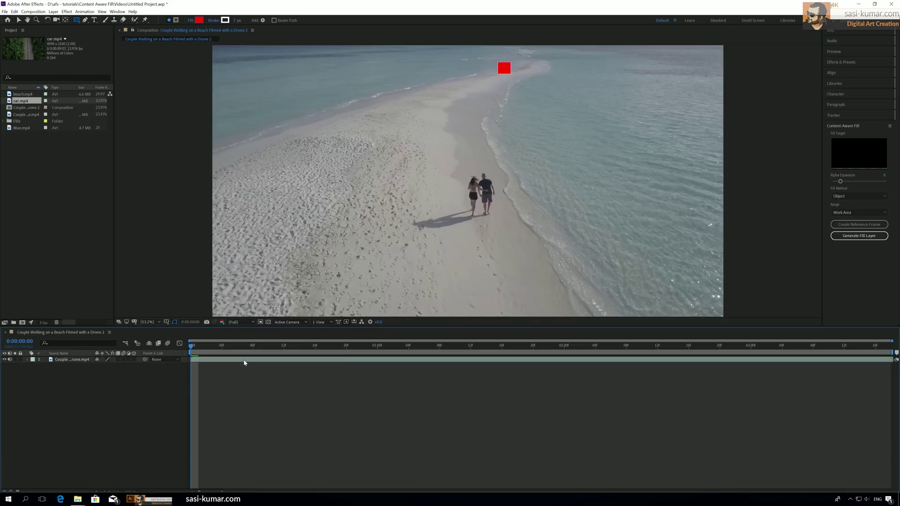
left_click(243, 363)
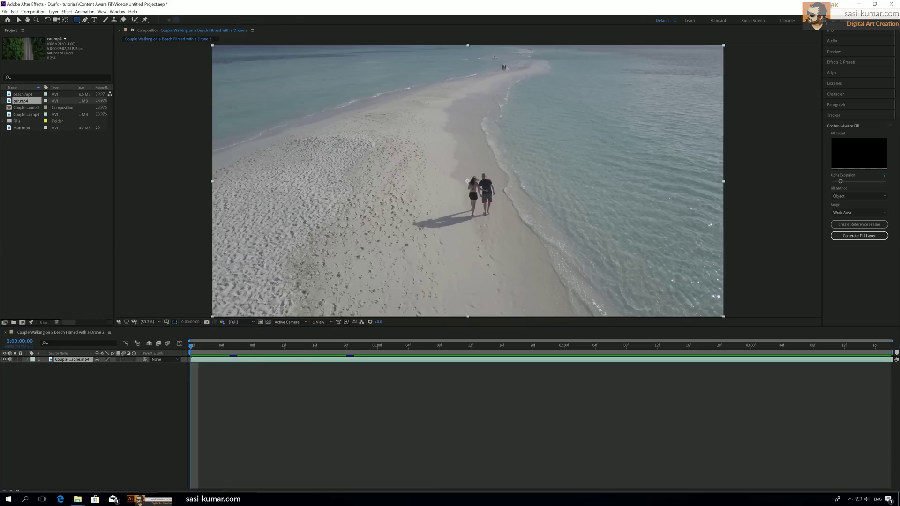
left_click_drag(494, 57, 512, 76)
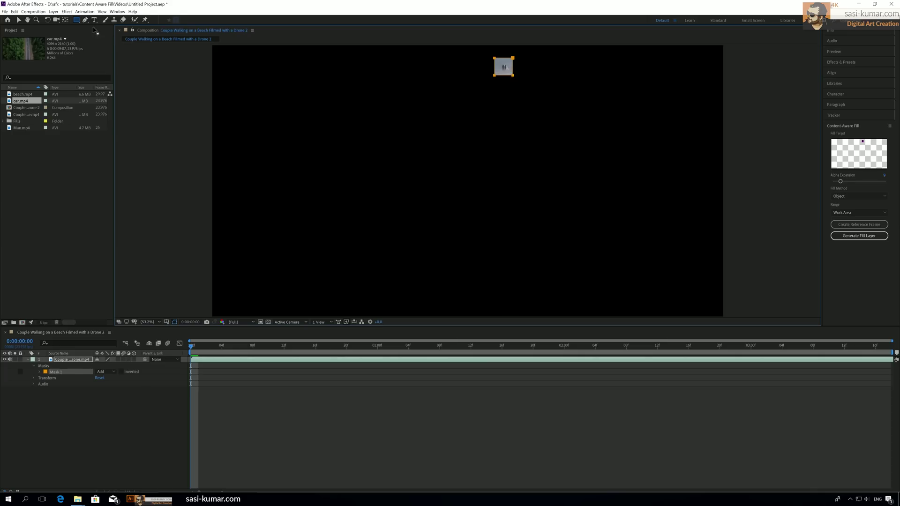
Nudge the rectangle mask onto the distant couple and set its mode to Subtract.
left_click(17, 21)
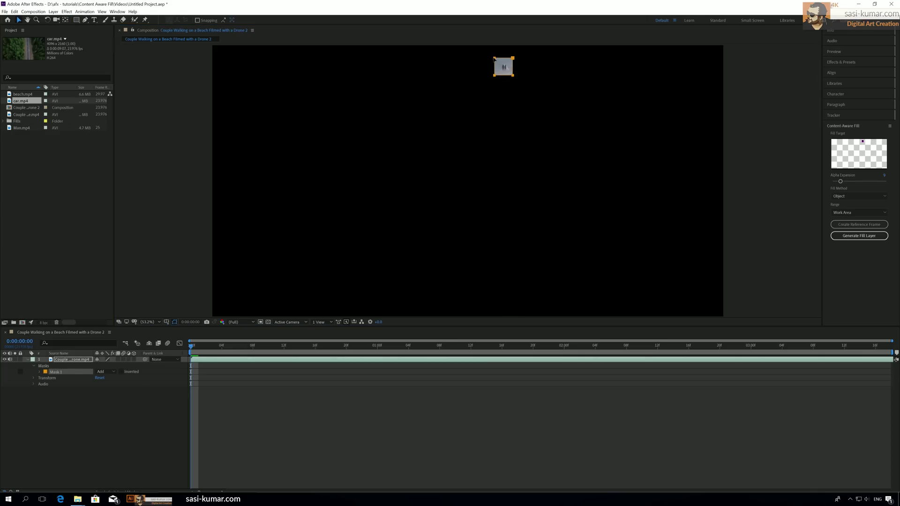
left_click_drag(494, 60, 495, 61)
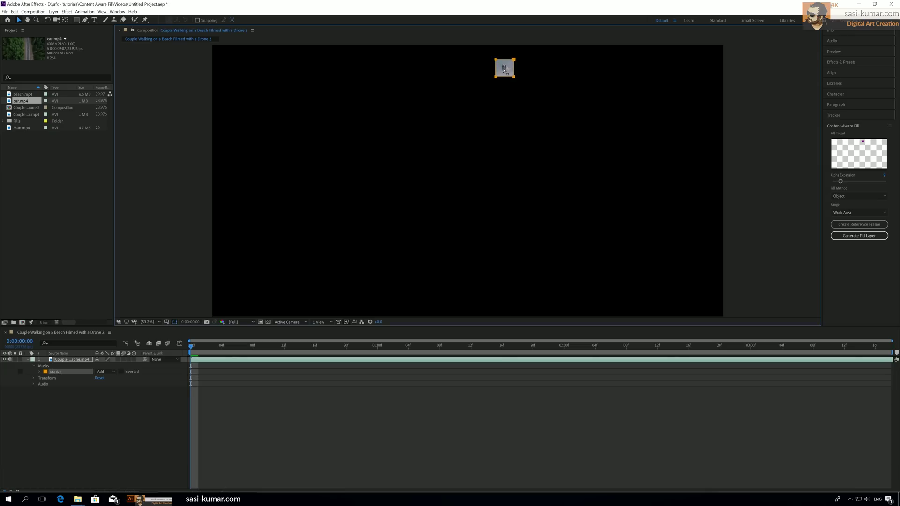
left_click(115, 373)
left_click(115, 394)
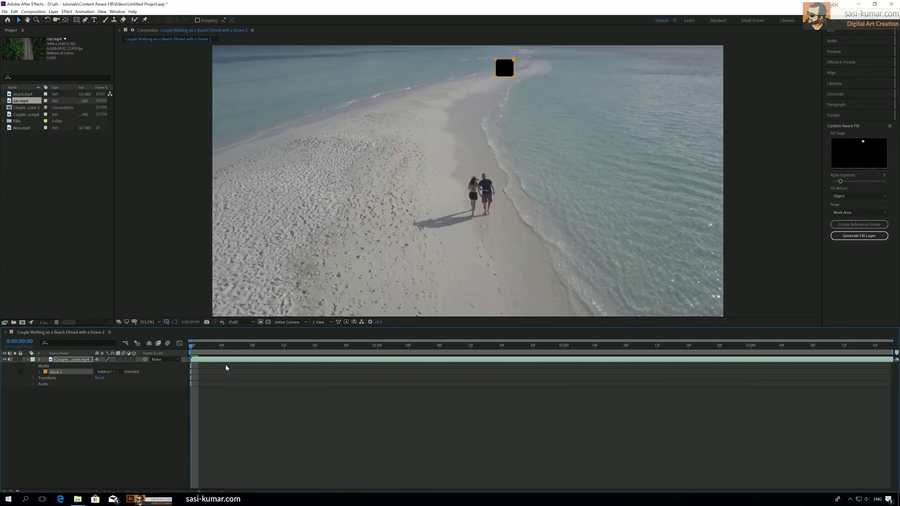
Scrub the early frames to confirm the mask covers the distant walkers.
left_click(212, 347)
left_click_drag(206, 348, 137, 334)
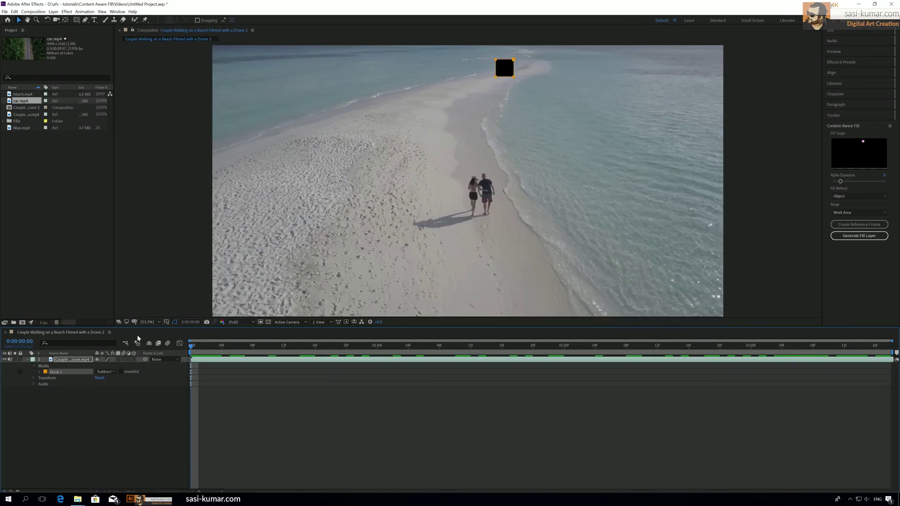
left_click(214, 347)
Scrub to the last frame to check the mask, then keep the Object fill method.
mouse_move(201, 351)
left_mouse_down()
mouse_move(889, 344)
mouse_move(138, 320)
mouse_move(885, 346)
mouse_move(500, 363)
mouse_move(191, 361)
left_mouse_up()
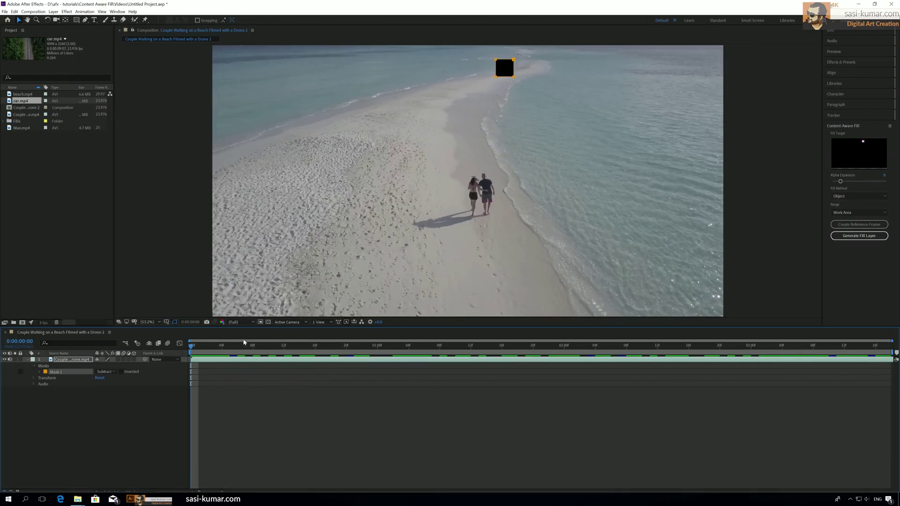
left_click_drag(209, 351, 883, 346)
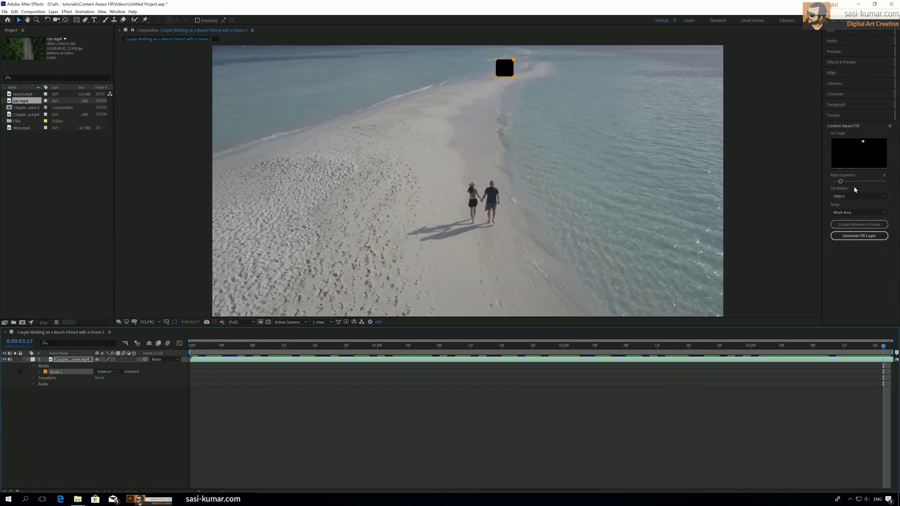
left_click(872, 195)
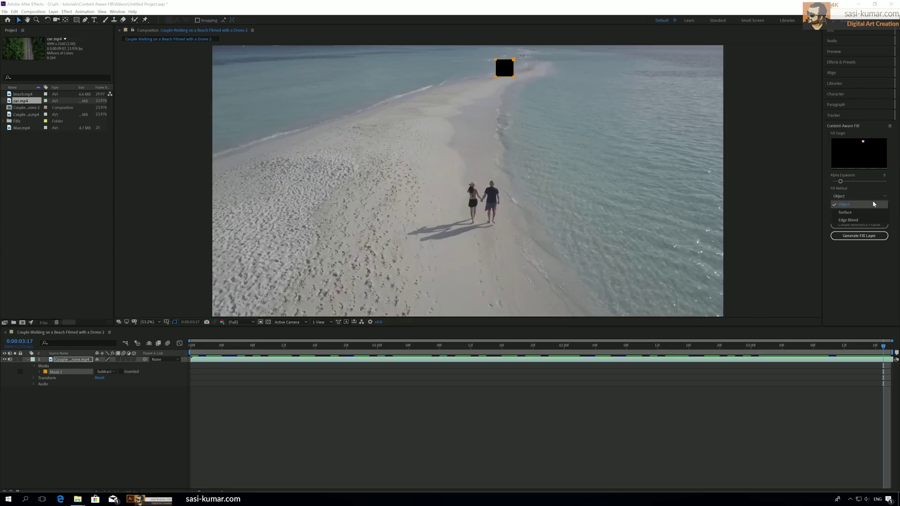
left_click(873, 204)
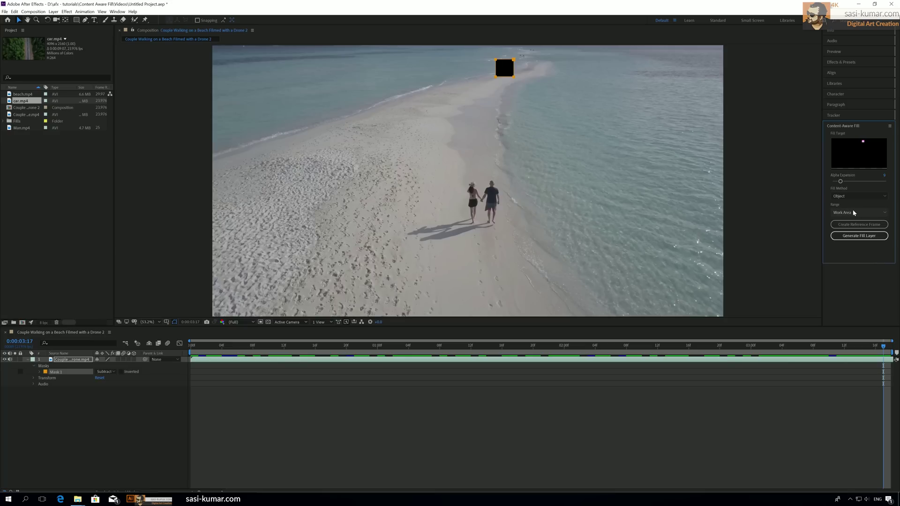
Generate an Object fill layer over the Work Area range and return to the first frame.
left_click(854, 212)
left_click(847, 228)
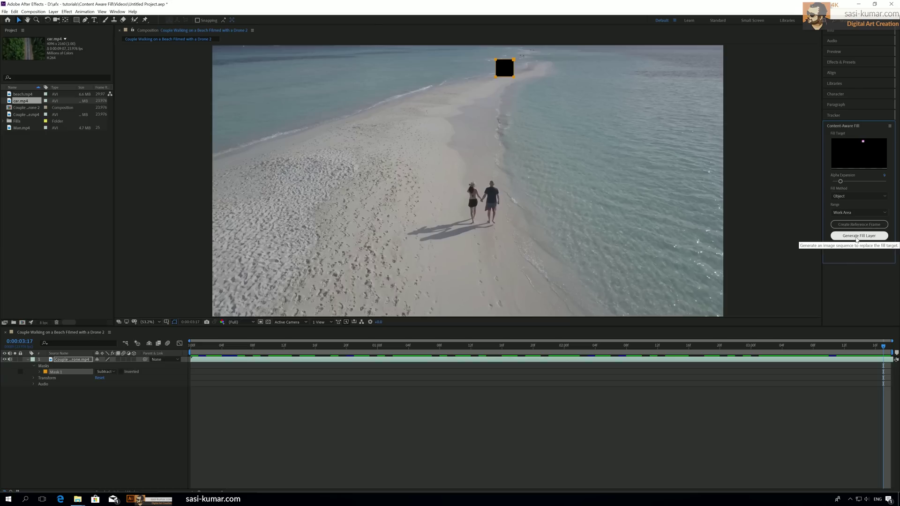
left_click(856, 236)
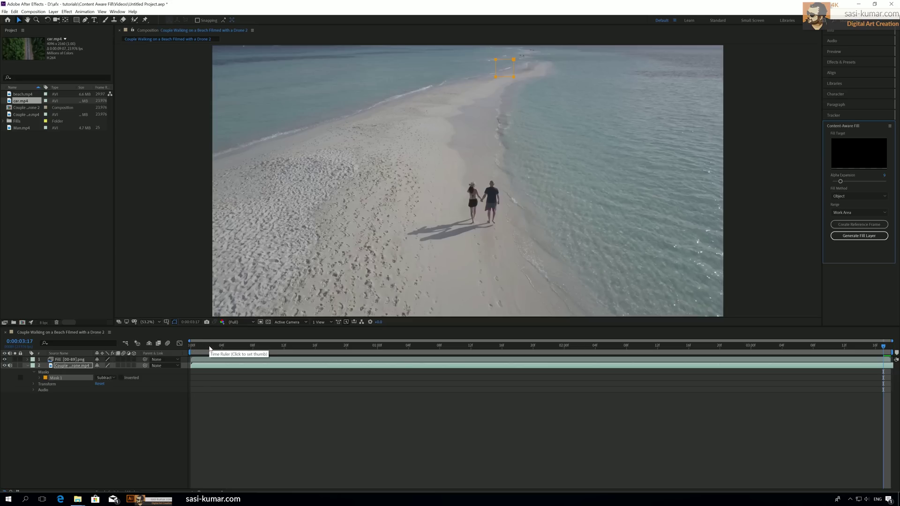
left_click_drag(193, 347, 431, 348)
key("Home")
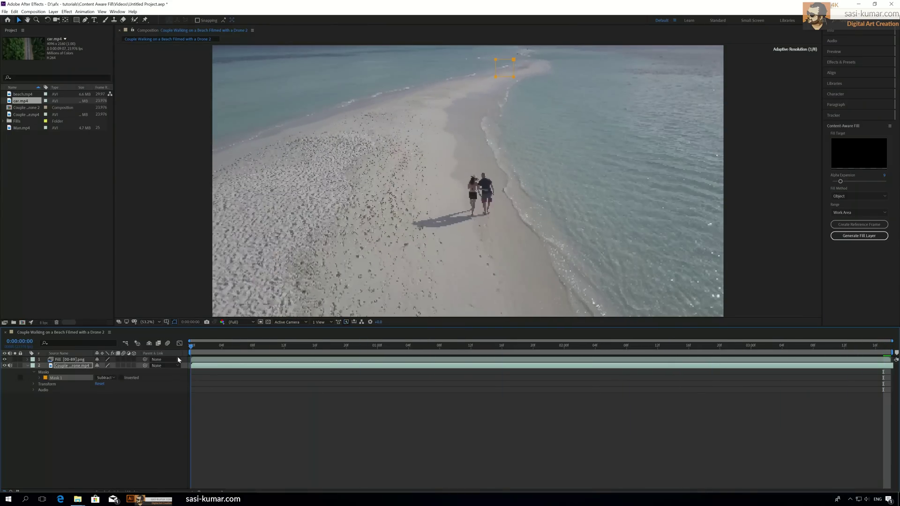
left_click(447, 430)
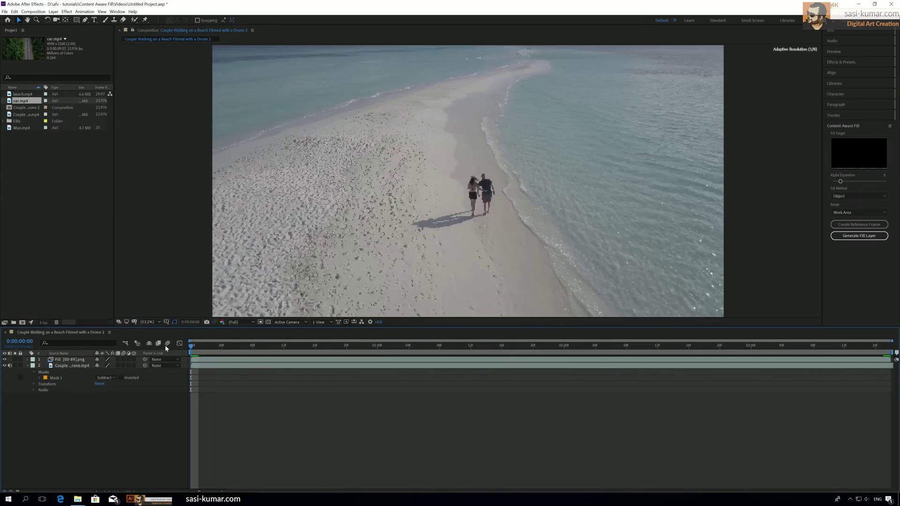
key("space")
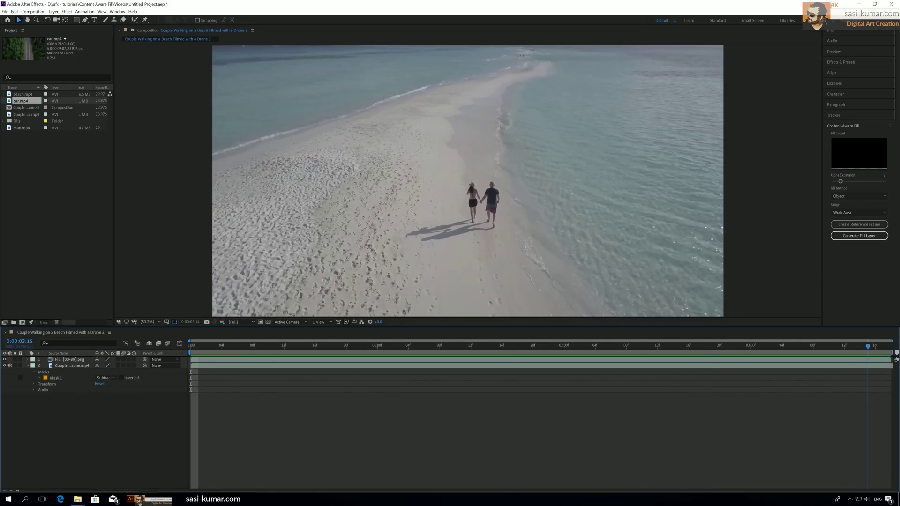
key("space")
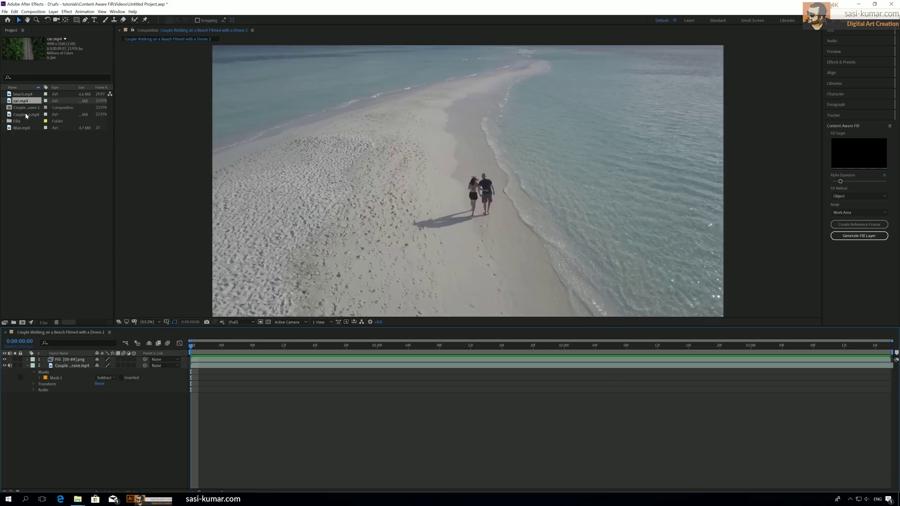
Preview car.mp4, then build the car 2 composition from it and play it.
left_click(19, 94)
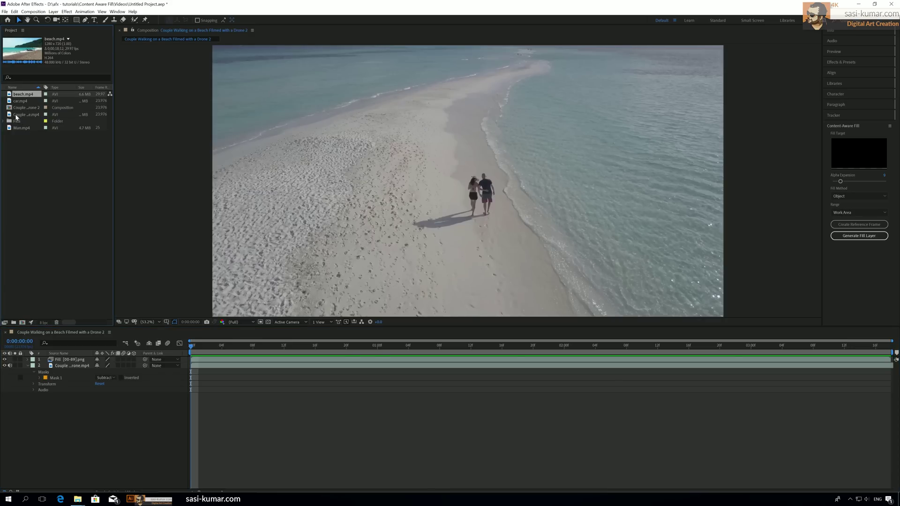
double_click(20, 100)
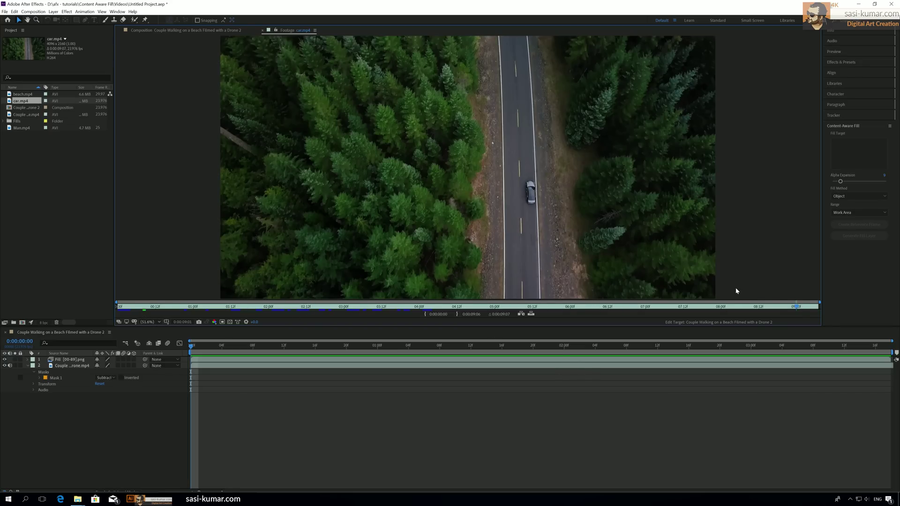
key("Home")
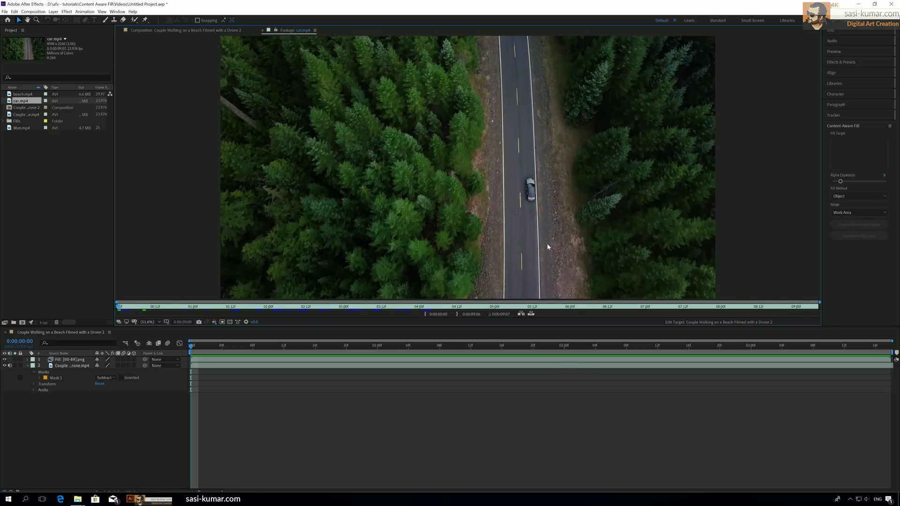
right_click(19, 101)
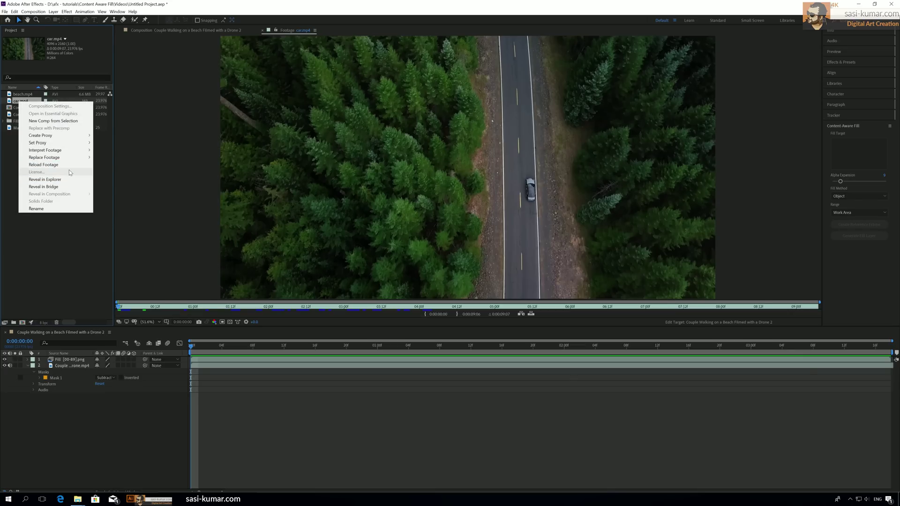
left_click(75, 121)
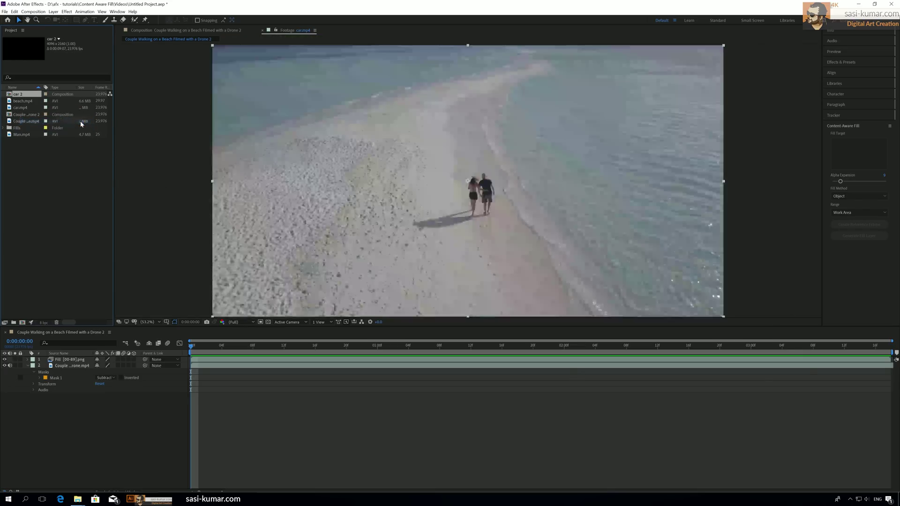
key("space")
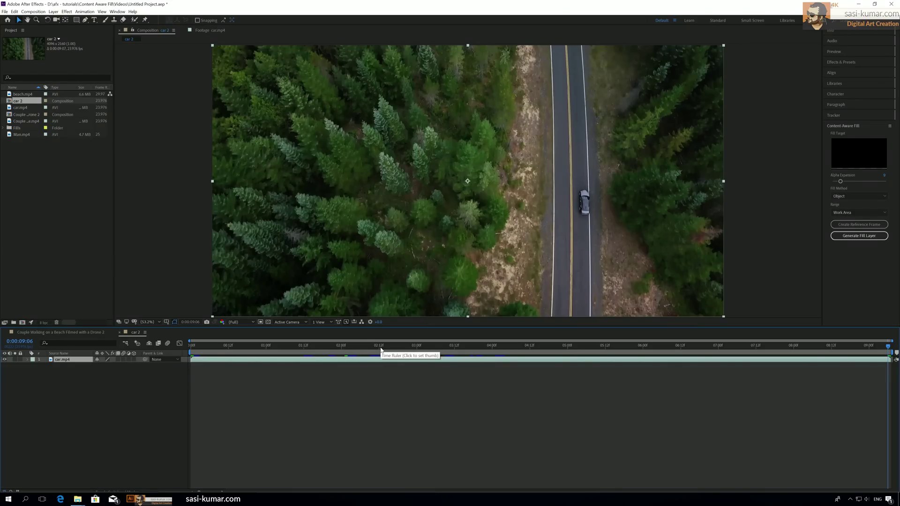
Return to frame 0 and zoom the viewer to 200%, centred on the car.
left_click(329, 346)
left_click_drag(290, 350, 326, 352)
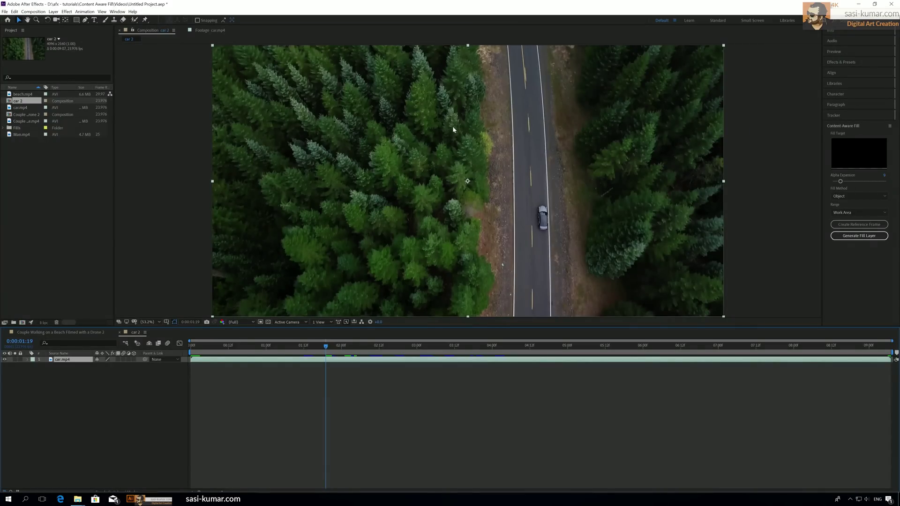
key("Home")
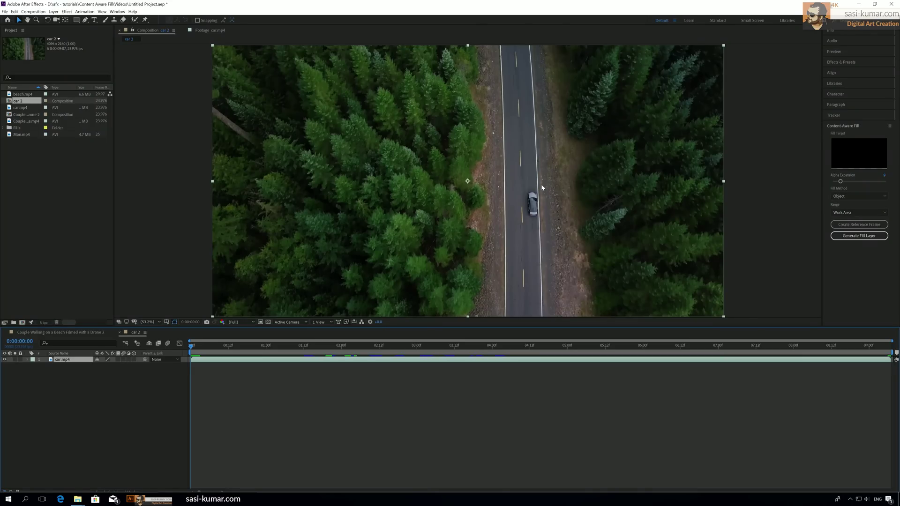
key("comma")
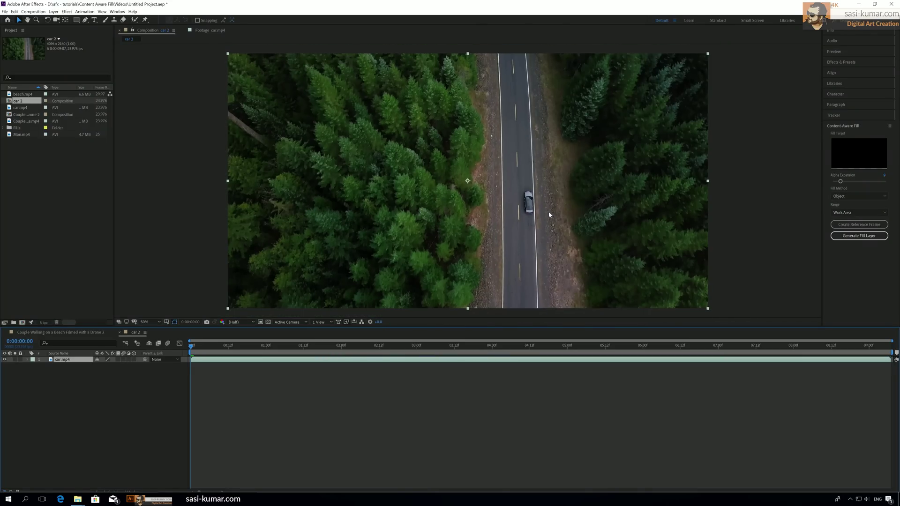
key("period")
key("period")
key("period")
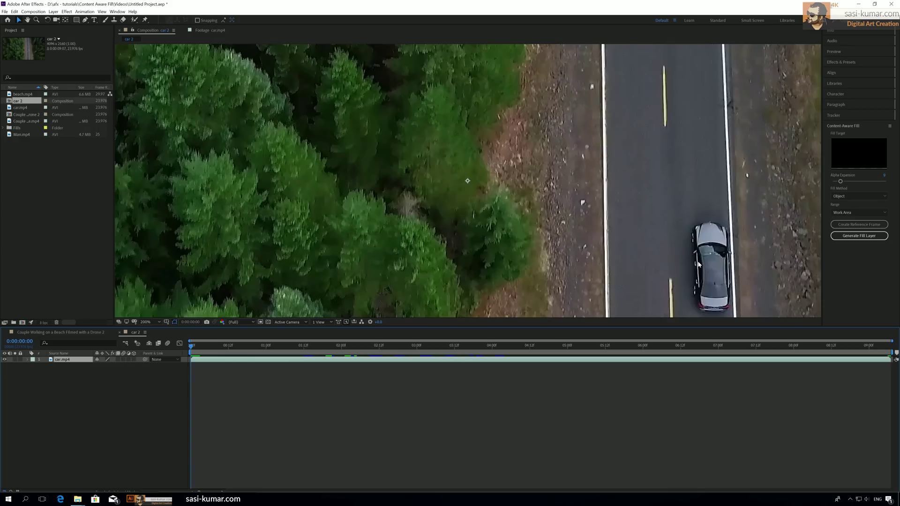
left_click_drag(631, 270, 417, 223)
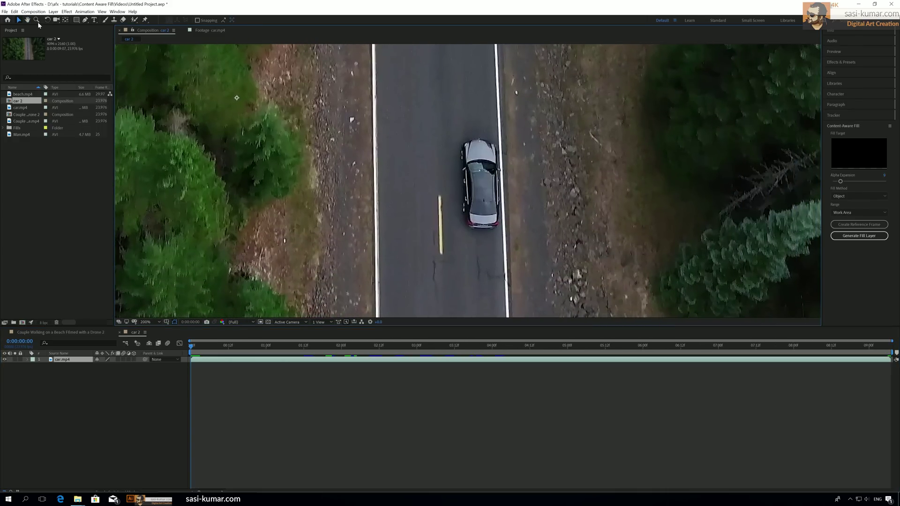
Trace a closed six-point Pen mask around the grey car.
left_click(85, 20)
left_click(456, 135)
left_click(499, 136)
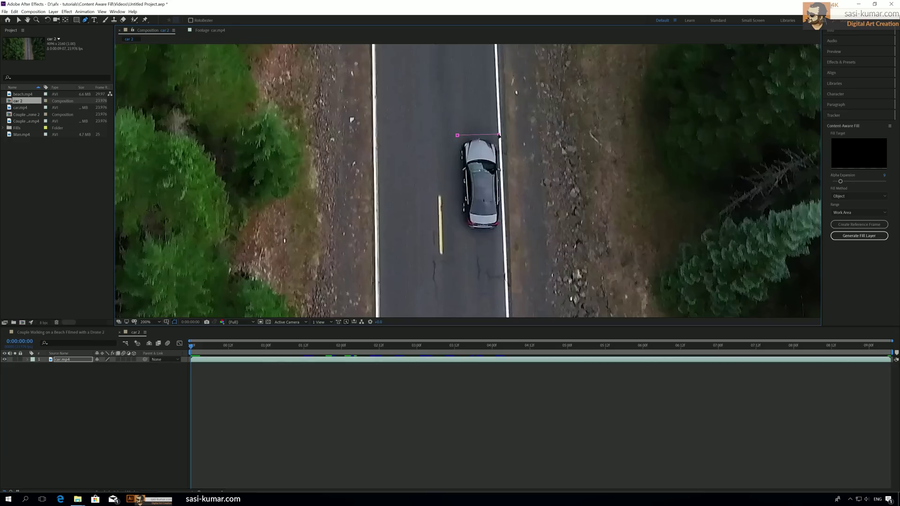
left_click(504, 229)
left_click(479, 236)
left_click(459, 230)
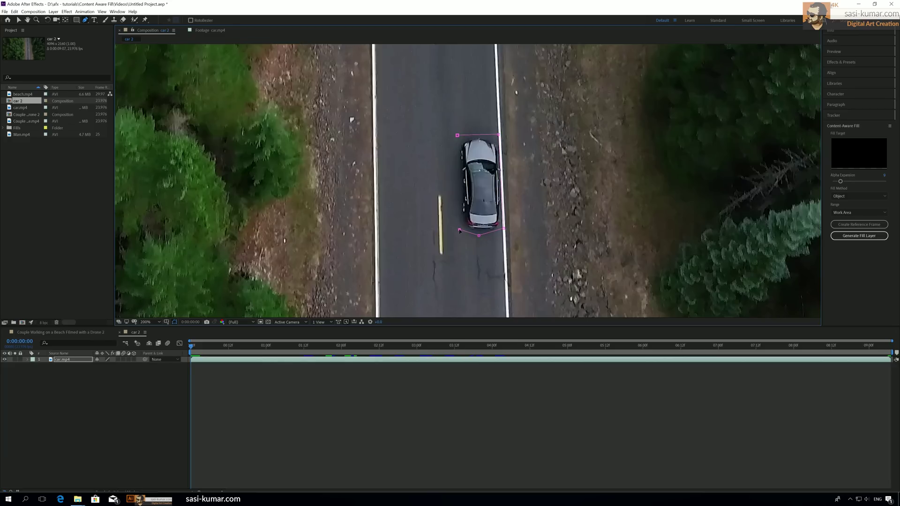
left_click(457, 136)
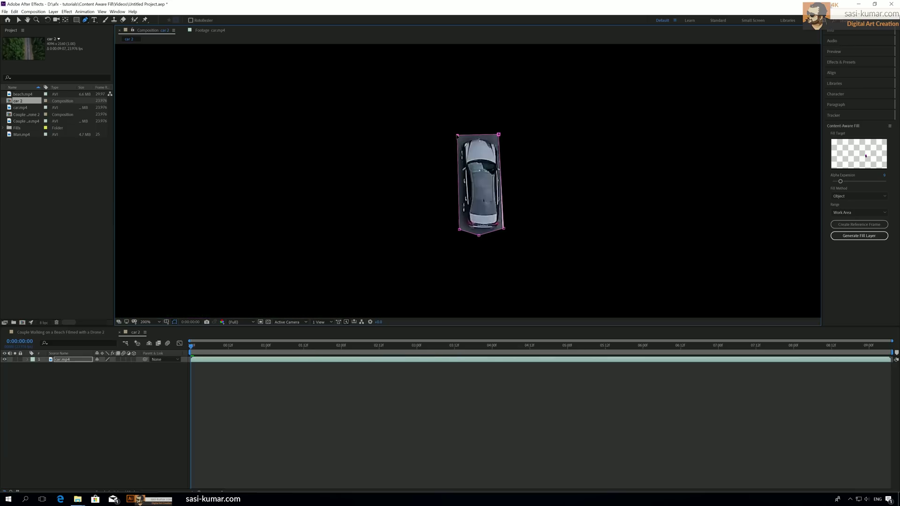
Set Mask 1's mode to Subtract, then switch it to None.
left_click(27, 360)
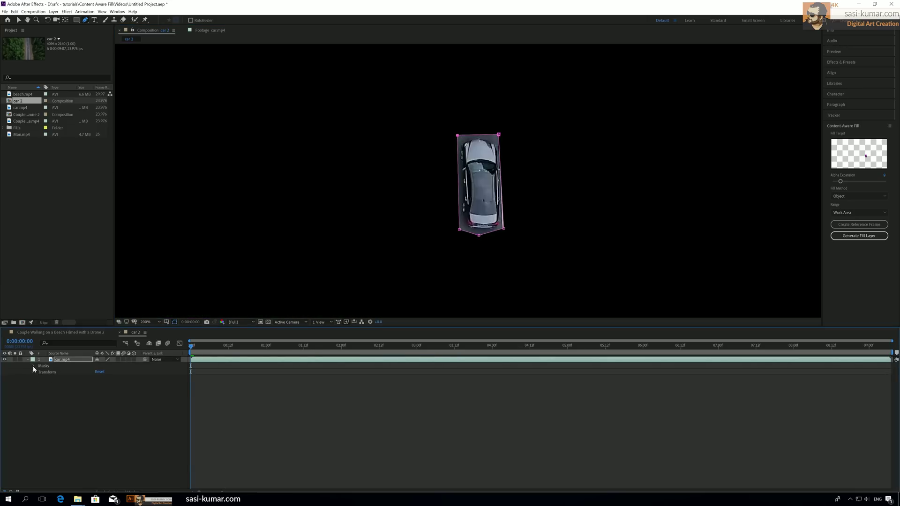
left_click(34, 366)
left_click(111, 372)
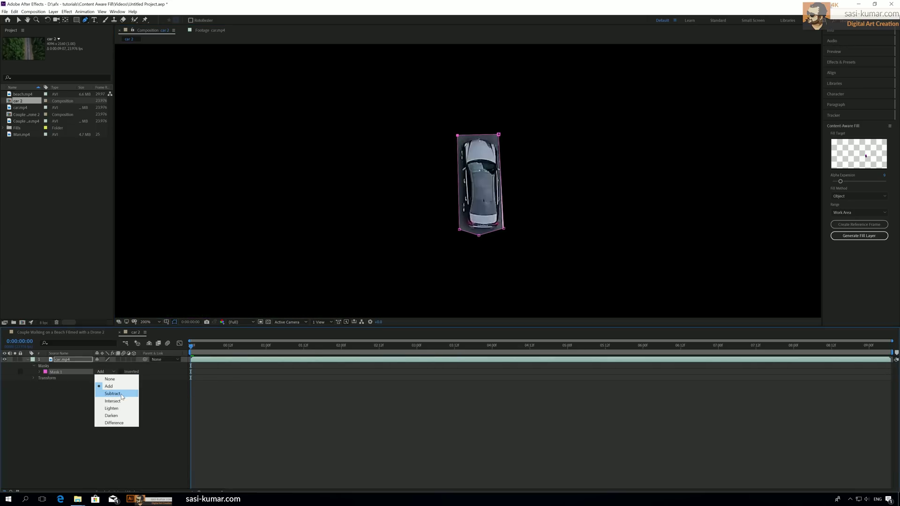
left_click(121, 395)
left_click(106, 372)
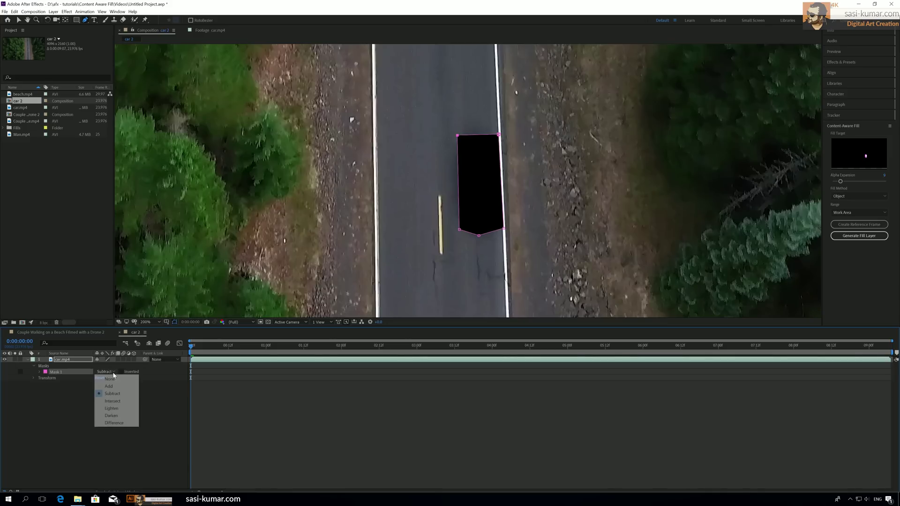
left_click(113, 379)
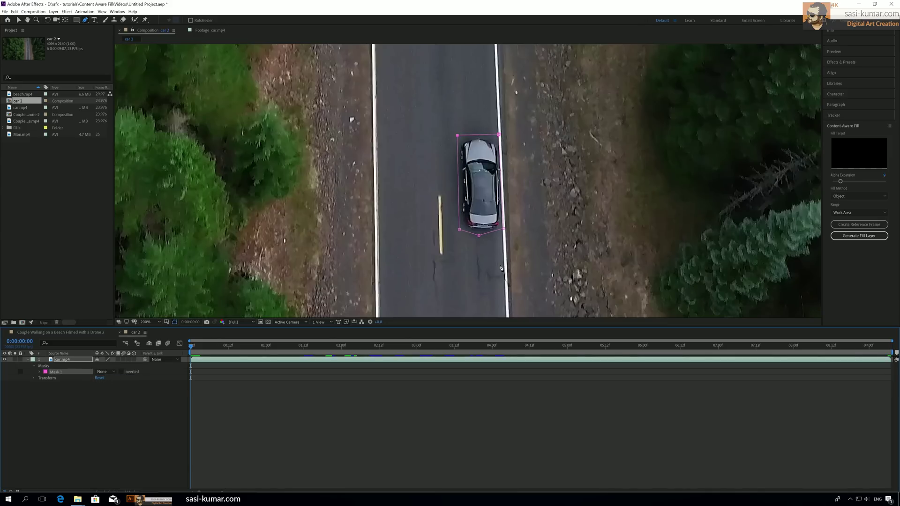
Feather Mask 1 by 17 px, add a first Mask Path keyframe, and move to frame 12.
key("v")
left_click(40, 372)
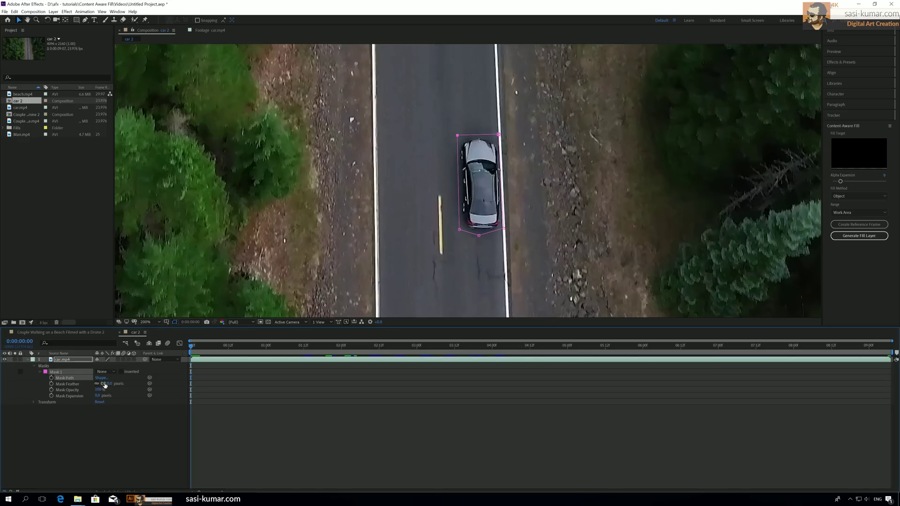
left_click_drag(105, 385, 115, 384)
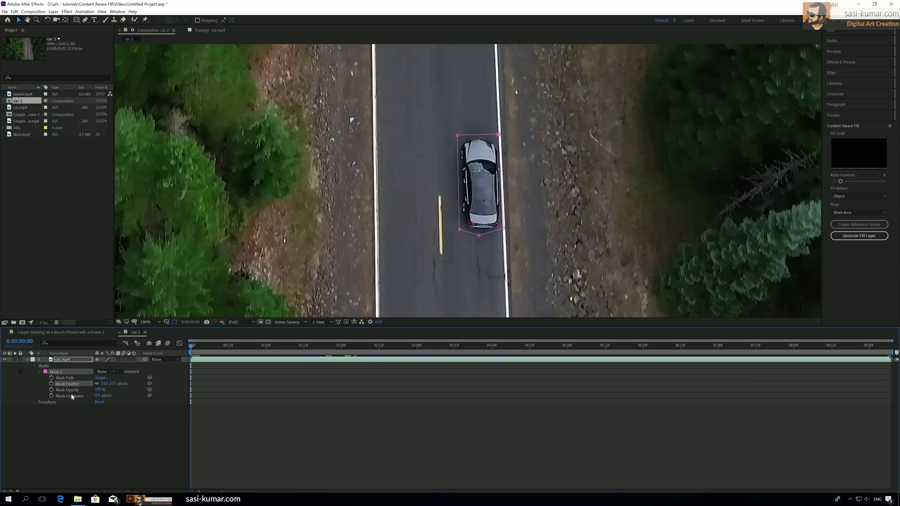
left_click(51, 377)
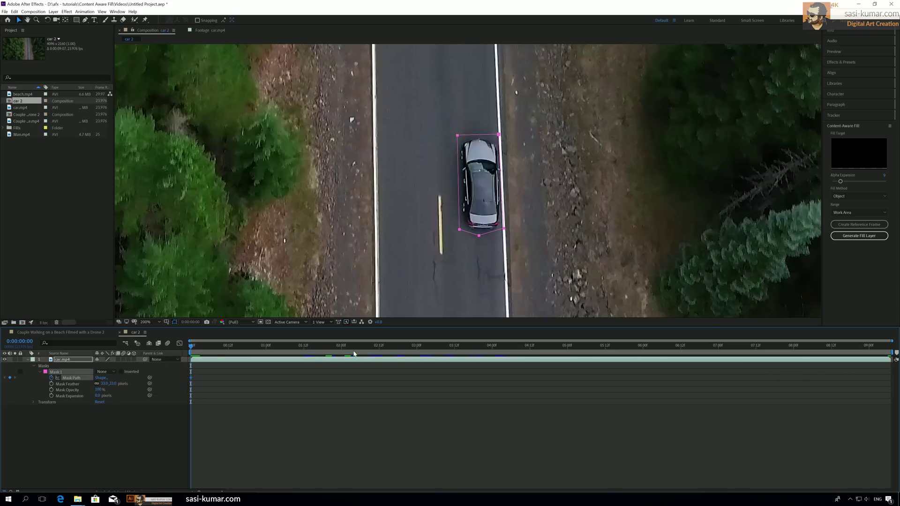
left_click_drag(192, 345, 229, 347)
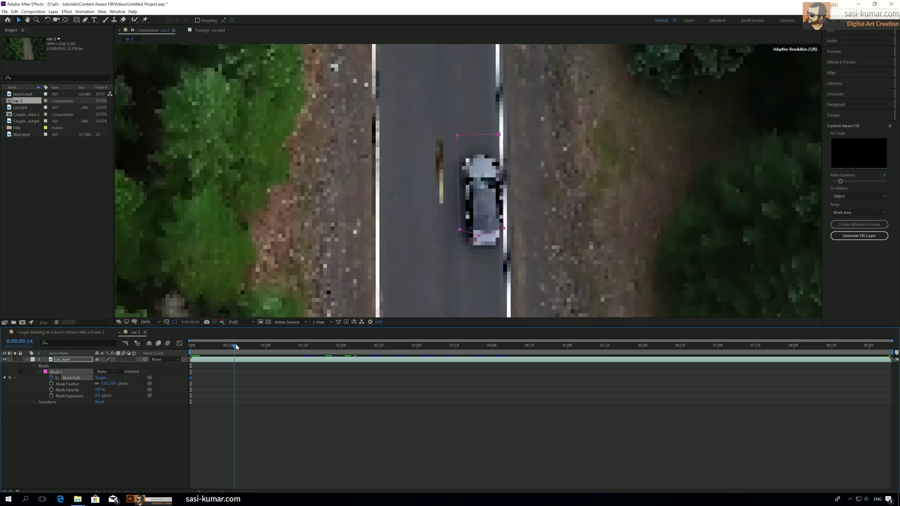
left_click_drag(237, 347, 228, 345)
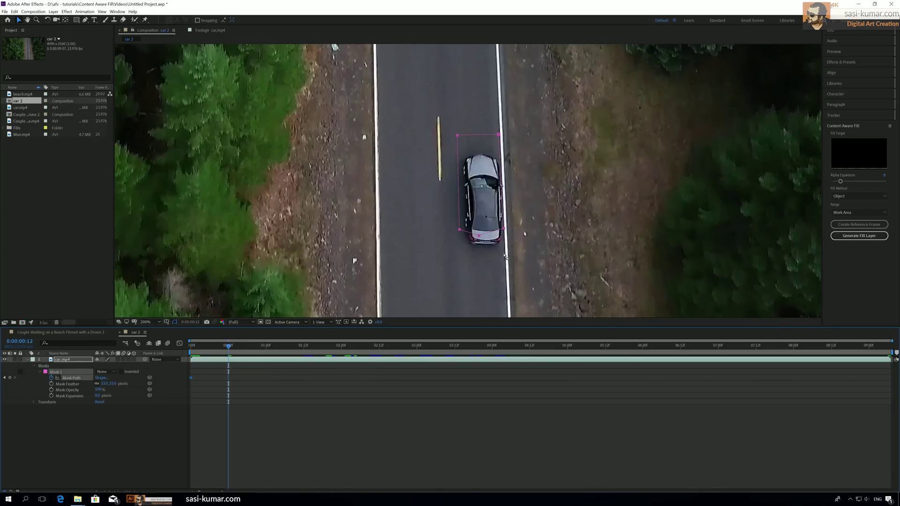
Change the car 2 composition duration to 0:00:03:07 in Composition Settings.
left_click(33, 11)
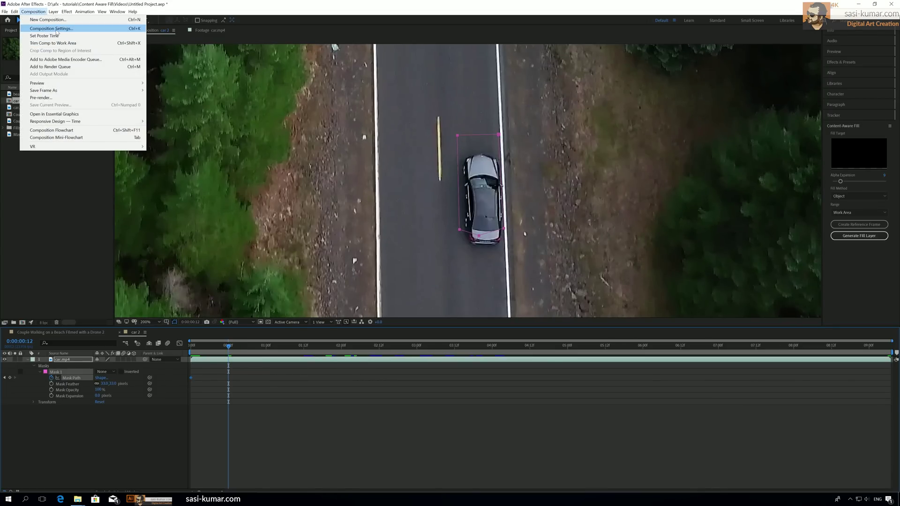
left_click(57, 24)
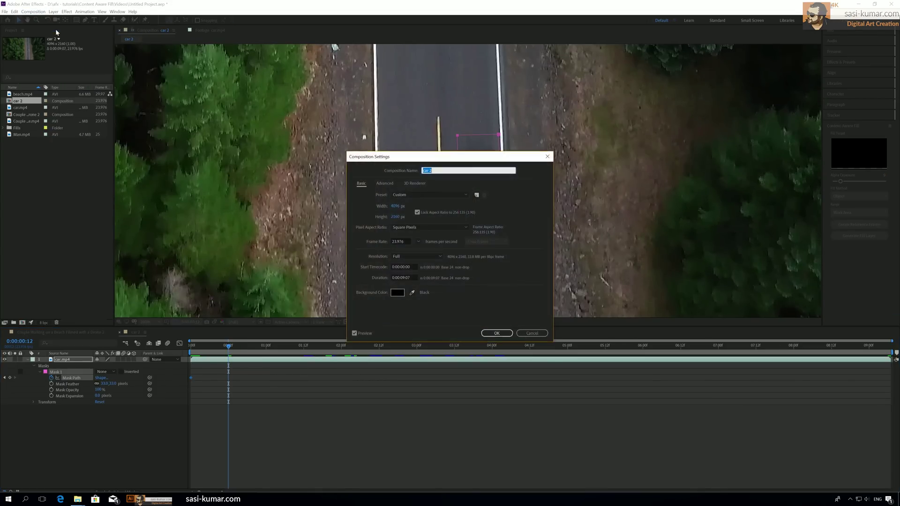
left_click(404, 278)
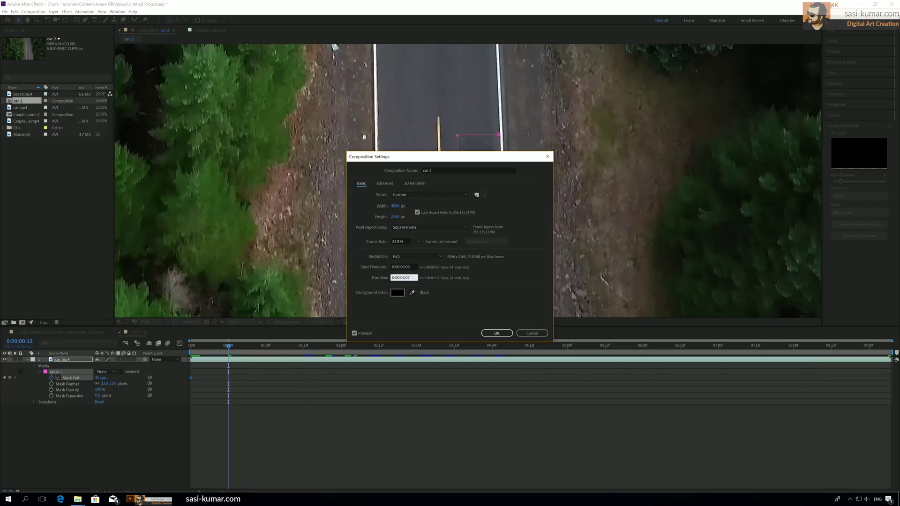
left_click(506, 334)
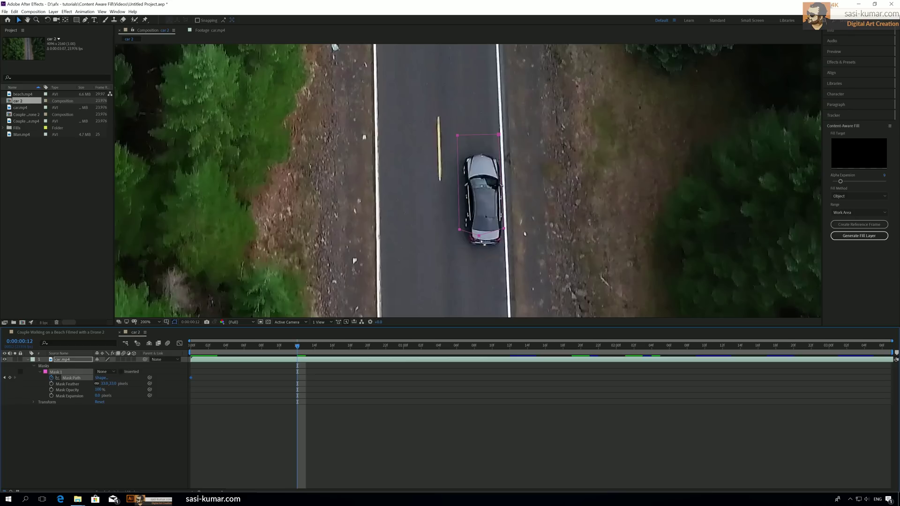
Reposition the car mask at frames 12, 20, 1:06 and 1:16 to follow the car.
left_click_drag(478, 235, 483, 257)
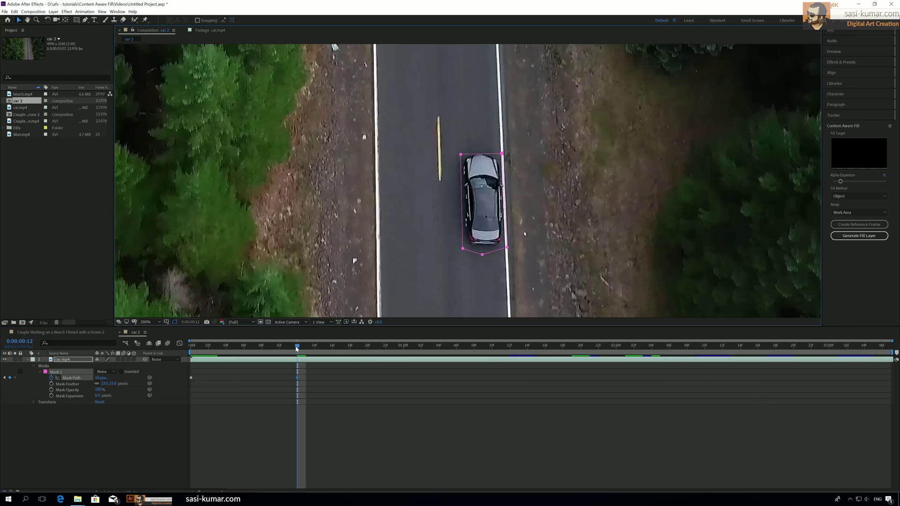
left_click_drag(296, 348, 364, 353)
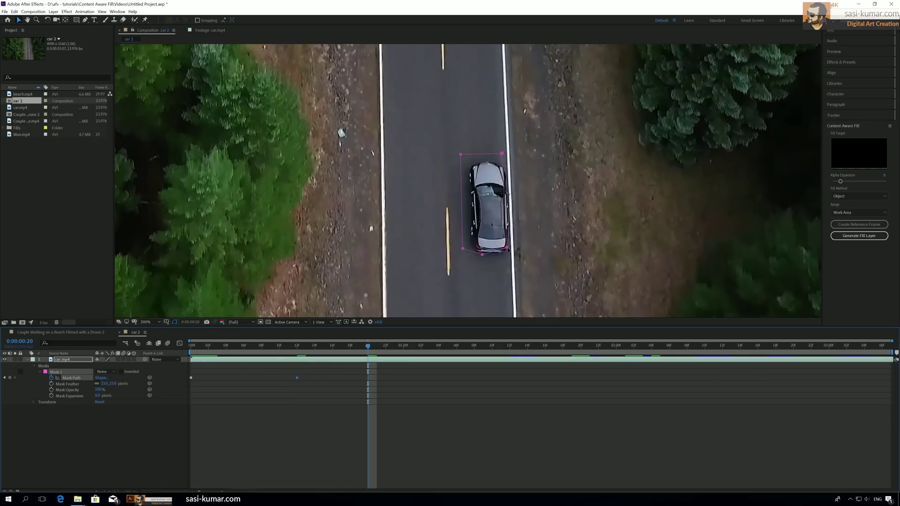
left_click_drag(510, 250, 513, 254)
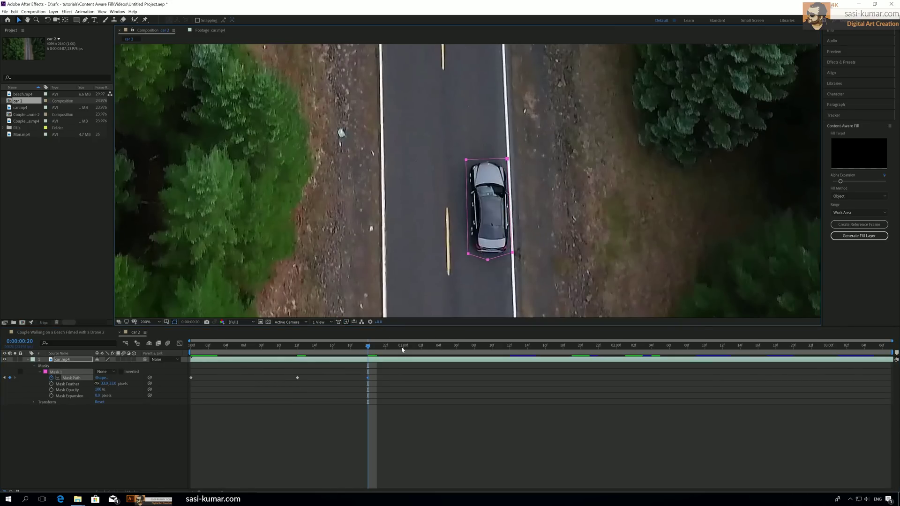
left_click_drag(402, 349, 455, 349)
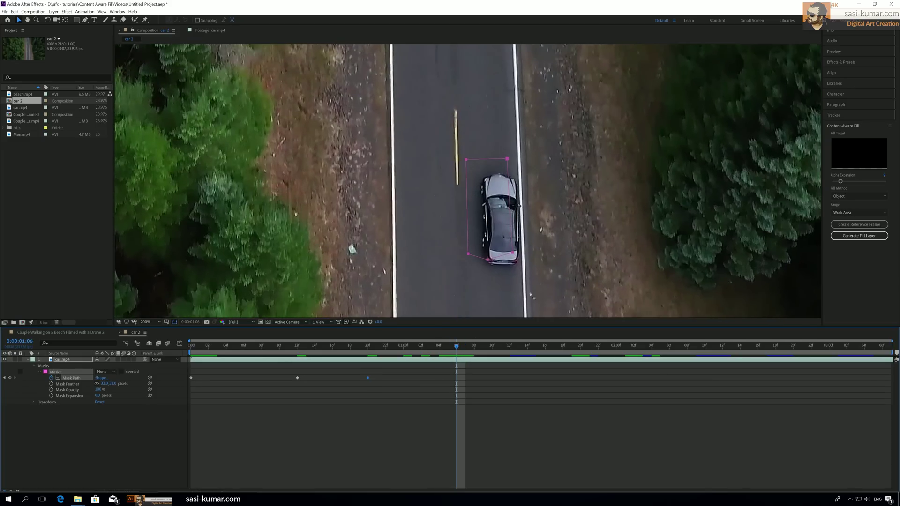
left_click_drag(513, 254, 515, 255)
left_click_drag(375, 349, 545, 349)
left_click_drag(499, 224, 518, 224)
Refit the mask on the car at 2:06 and 2:15, then zoom out and scrub to check it.
left_click_drag(545, 349, 669, 350)
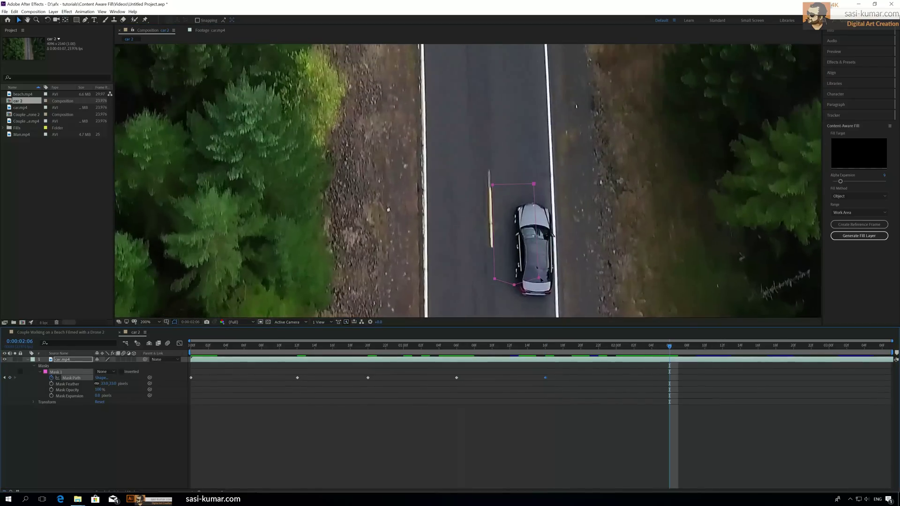
left_click_drag(515, 227, 534, 251)
left_click_drag(513, 301, 515, 301)
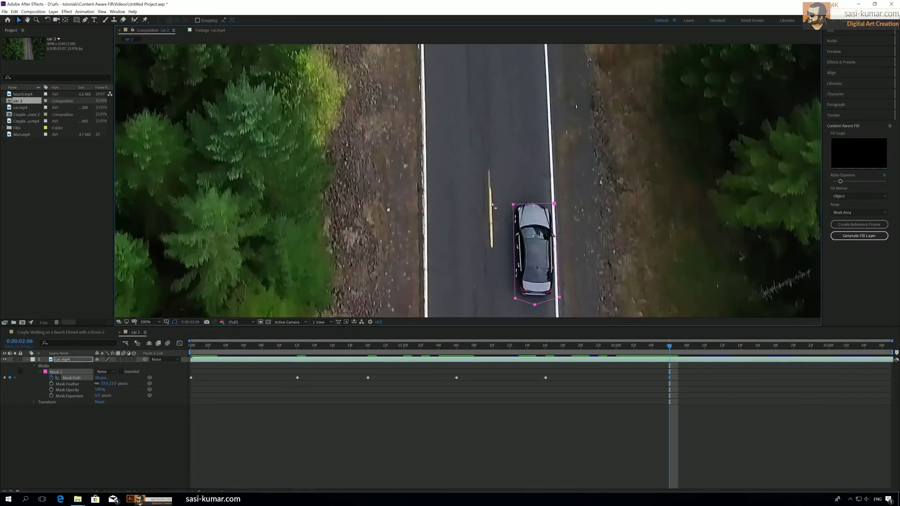
key("Up")
key("Up")
key("Up")
key("Left")
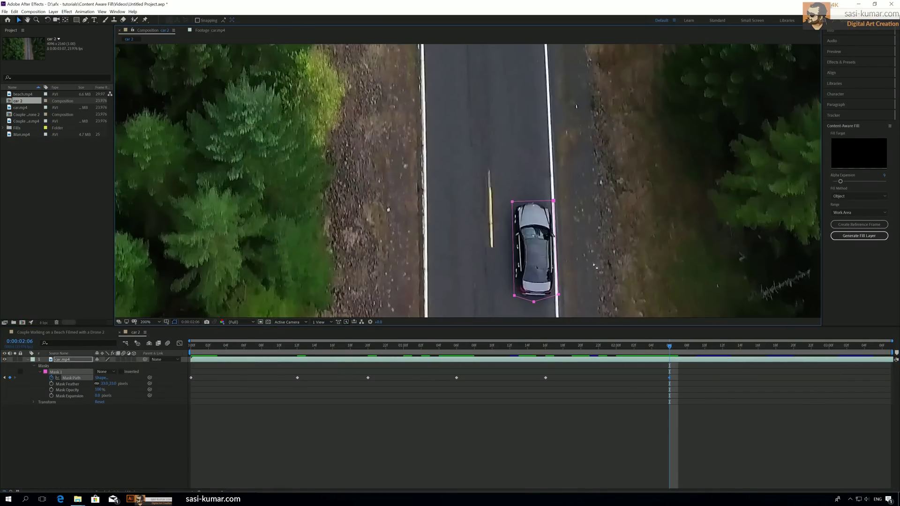
key("Page_Down")
key("Page_Down")
key("Page_Down")
key("Page_Down")
key("Page_Down")
key("Page_Down")
key("Page_Down")
key("Page_Down")
key("Page_Down")
left_click_drag(558, 295, 572, 307)
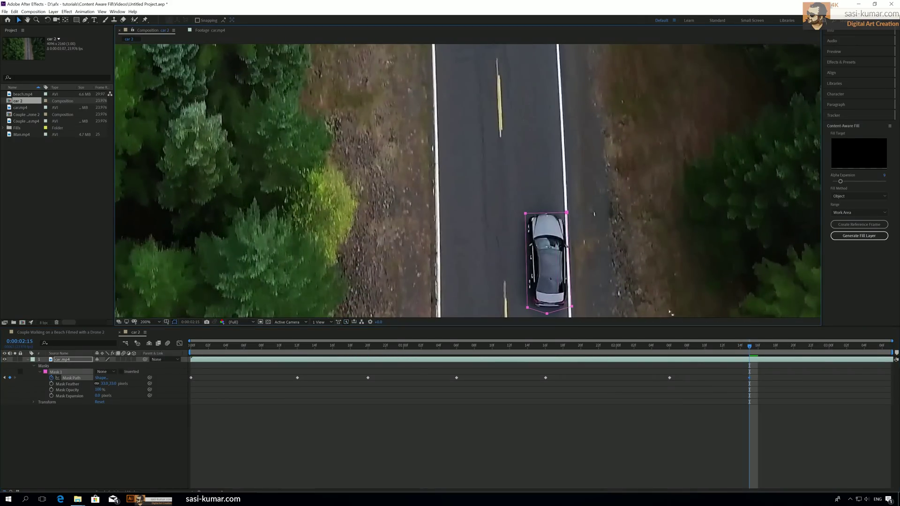
key("comma")
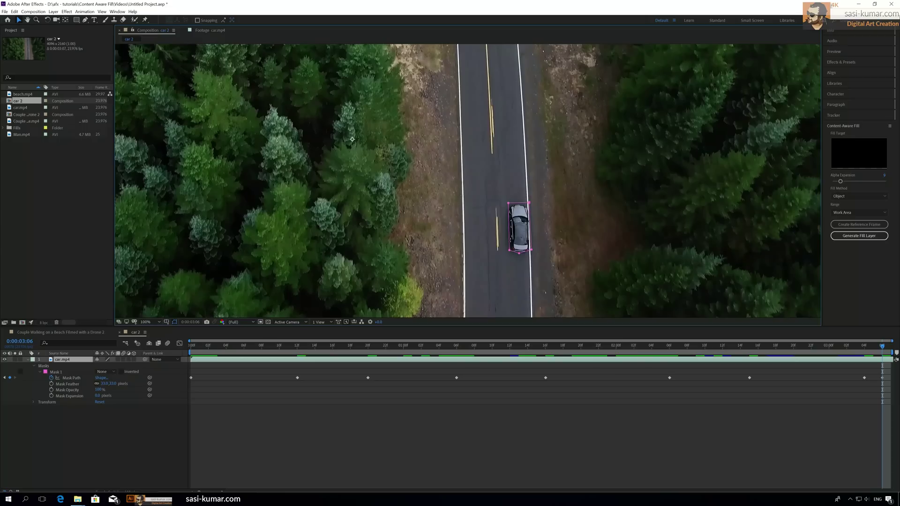
key("Page_Up")
key("Page_Up")
key("Page_Up")
key("Page_Up")
key("Page_Up")
key("Page_Up")
key("Page_Up")
key("Page_Up")
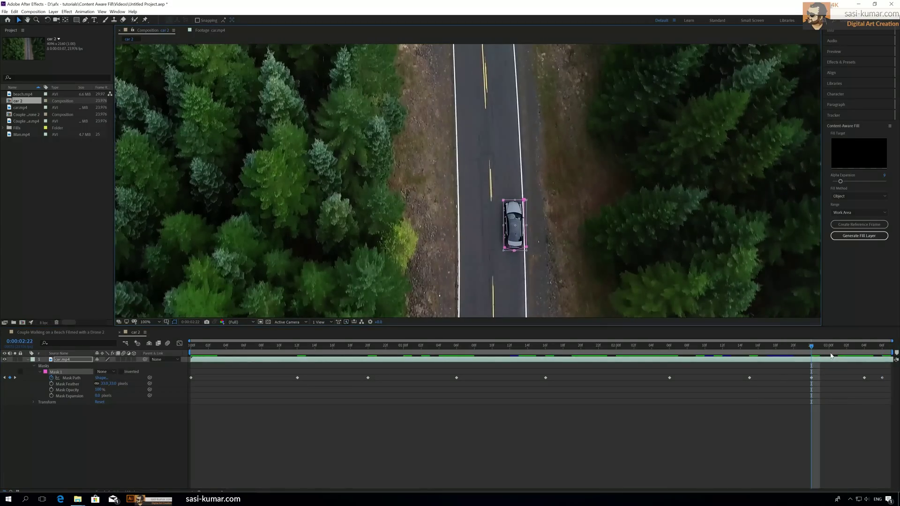
left_click_drag(811, 345, 673, 349)
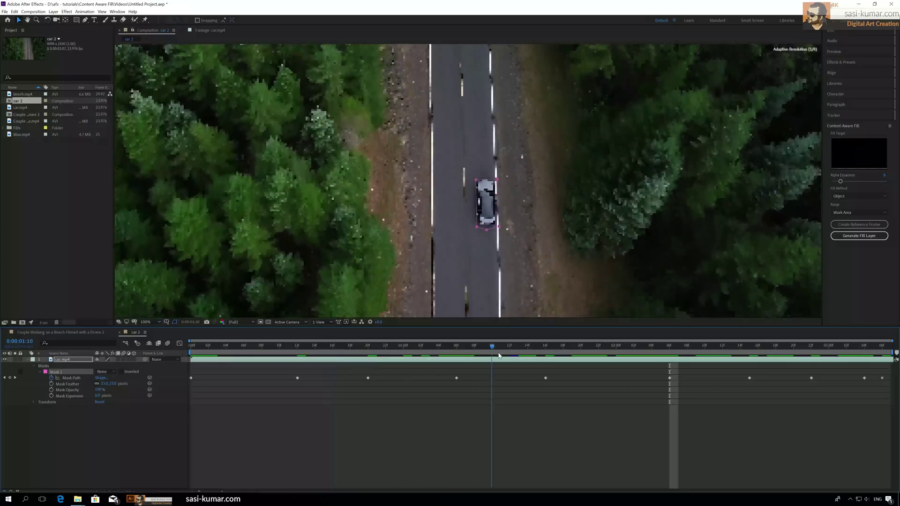
scroll(492, 227, "down", 4)
scroll(492, 226, "up", 2)
Switch Mask 1 to Subtract to cut out the car, then raise Alpha Expansion to 20.
key("Page_Down")
key("Page_Down")
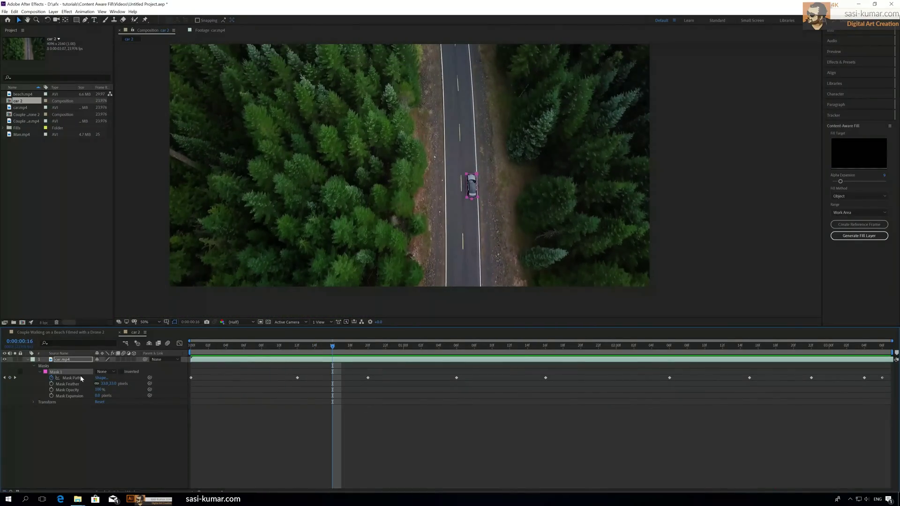
left_click(114, 373)
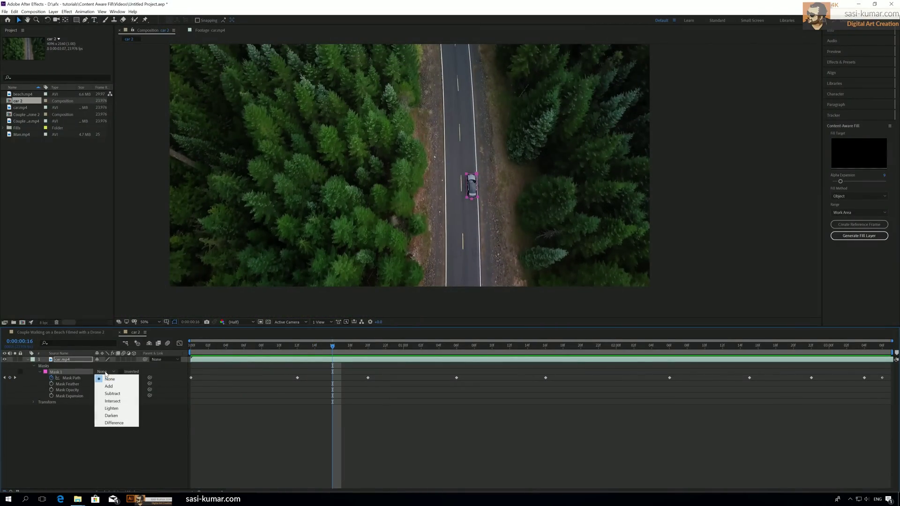
left_click(114, 394)
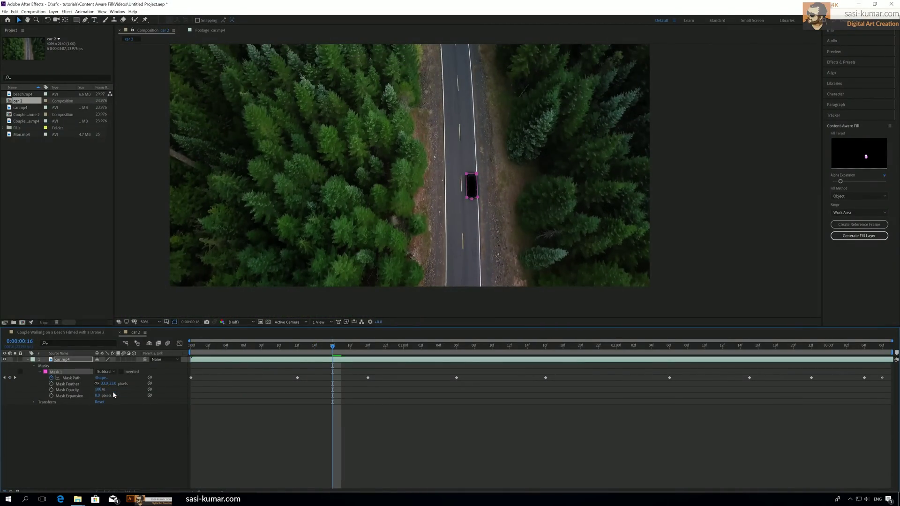
key("space")
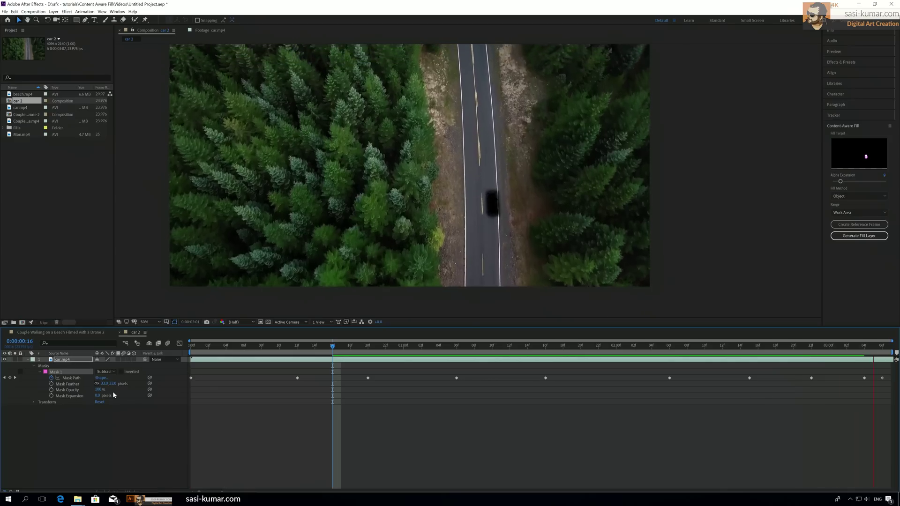
key("space")
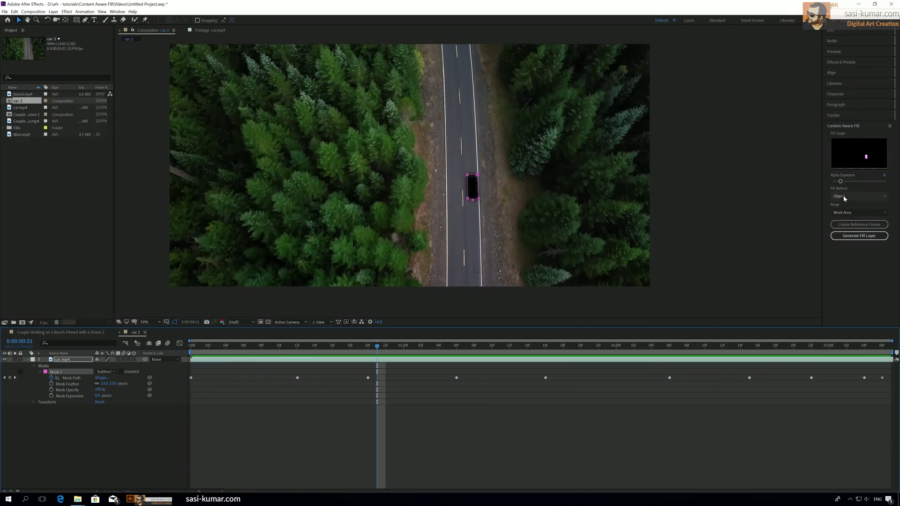
left_click_drag(841, 184, 849, 183)
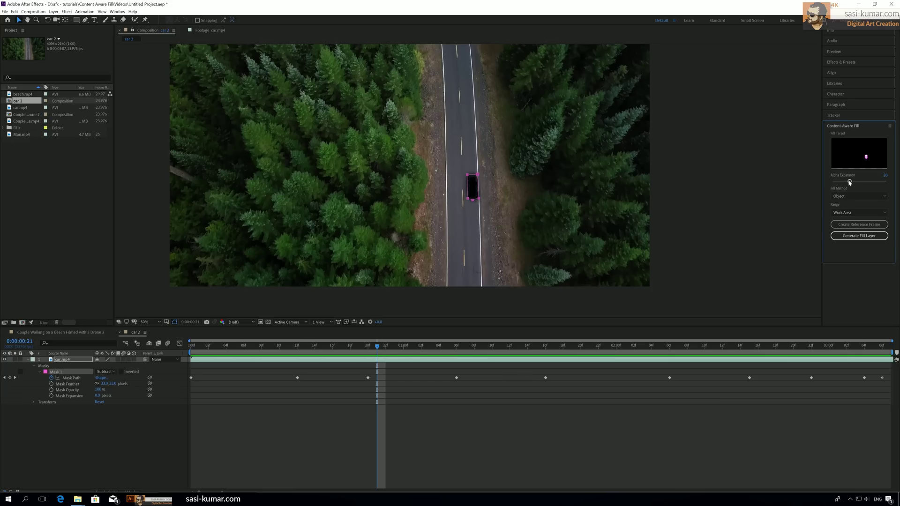
key("space")
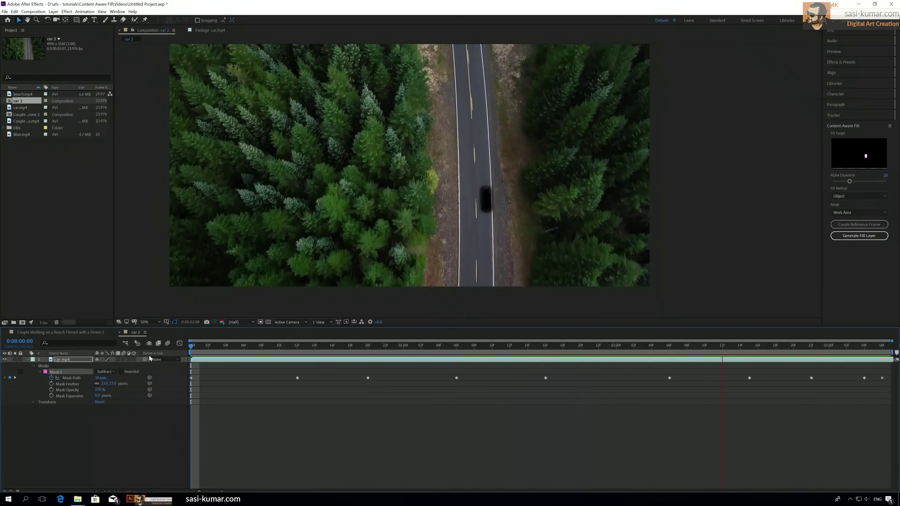
From the first frame, generate a Content-Aware fill layer over the car and play it back.
key("space")
left_click(192, 345)
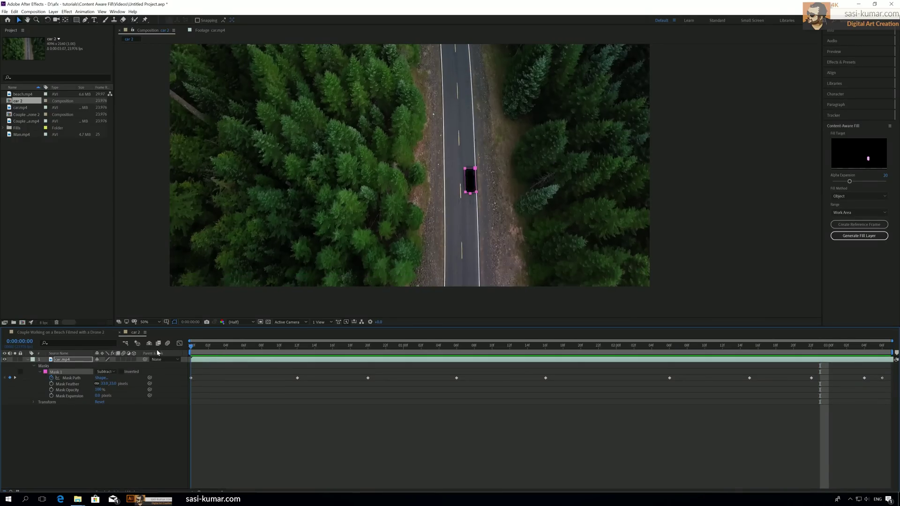
left_click(869, 236)
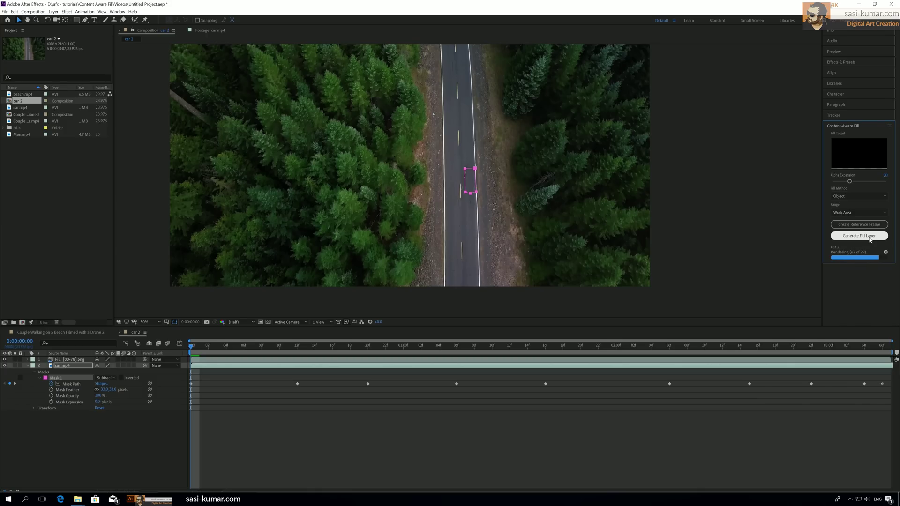
key("space")
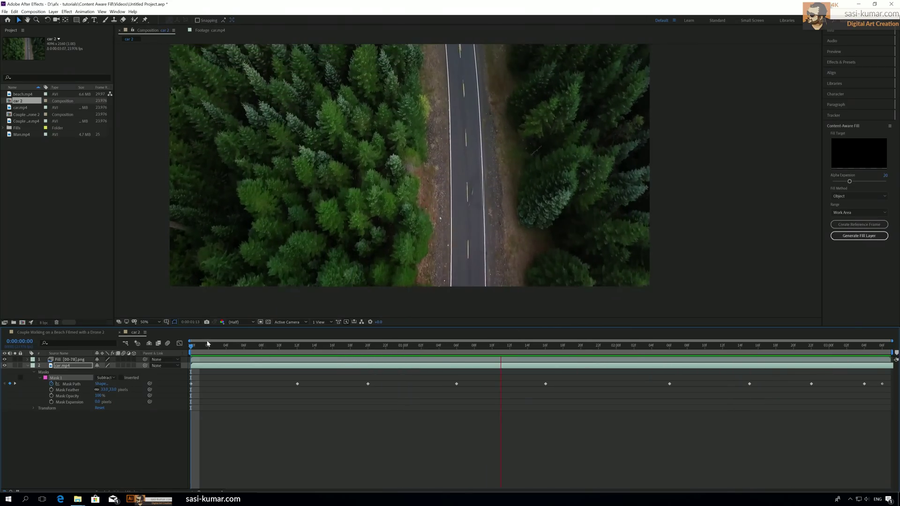
Deselect the layer and play the car 2 clip to confirm the road is empty.
key("space")
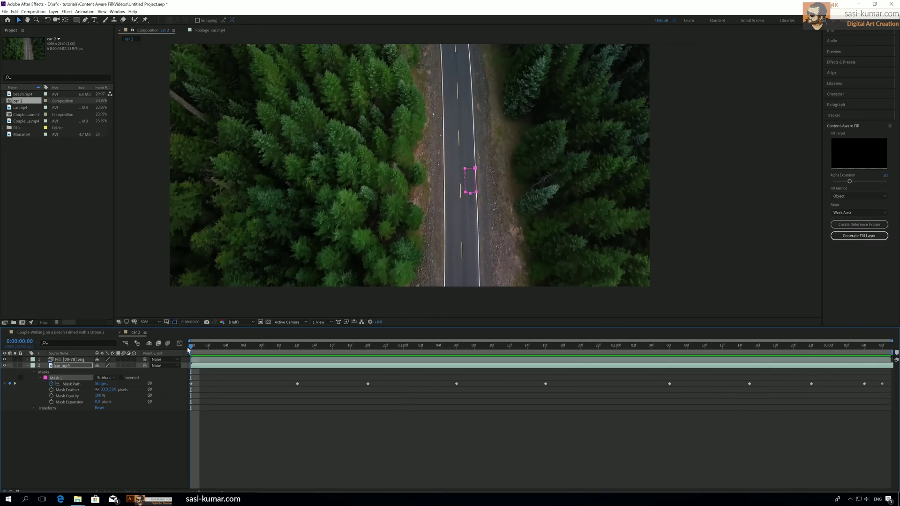
left_click(405, 457)
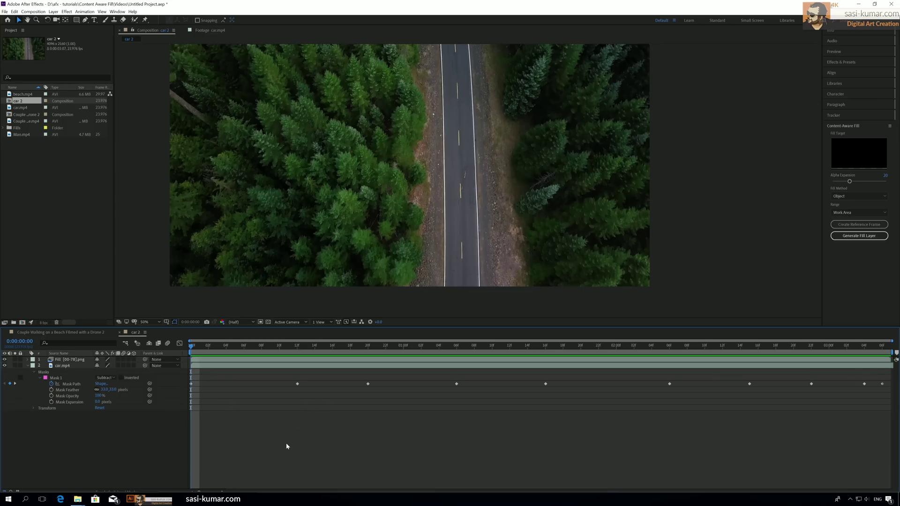
key("space")
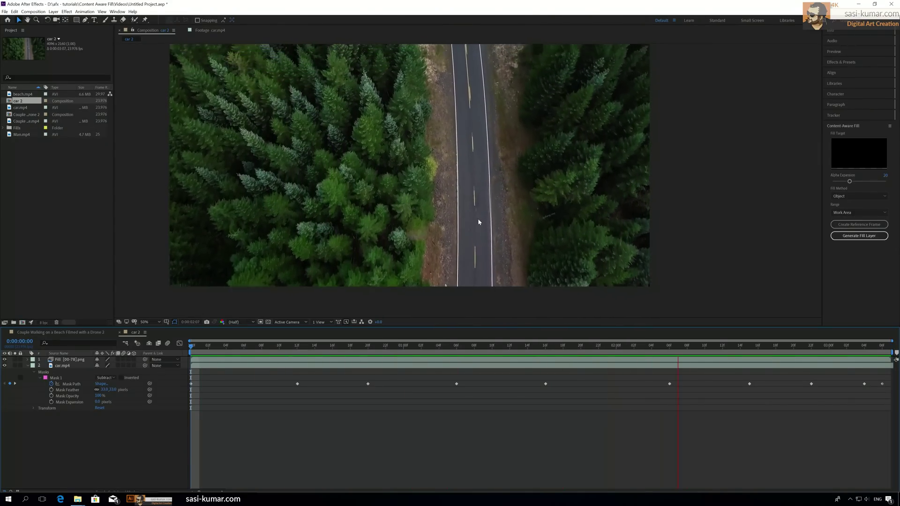
key("space")
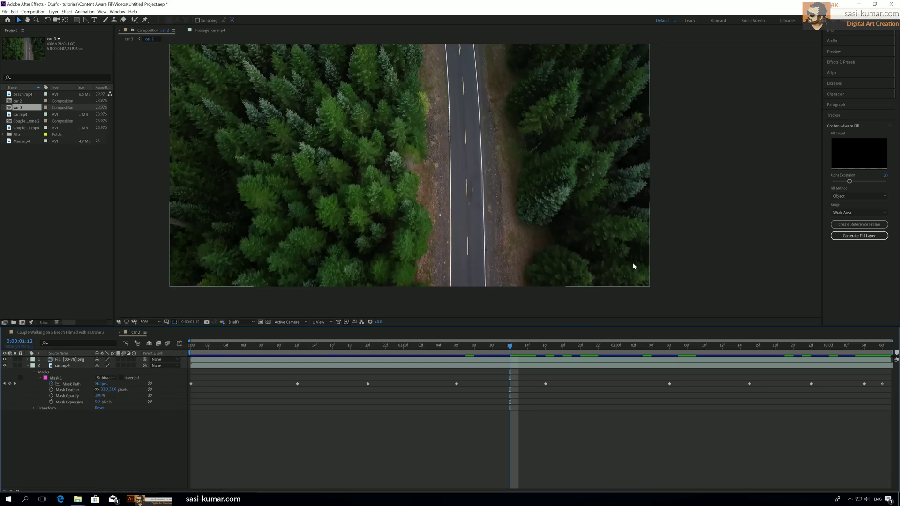
scroll(632, 266, "down", 1)
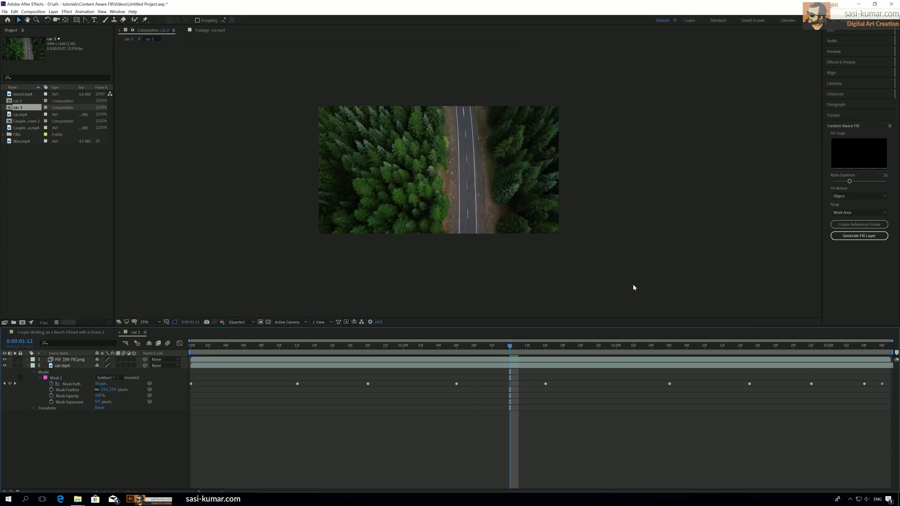
scroll(633, 287, "up", 1)
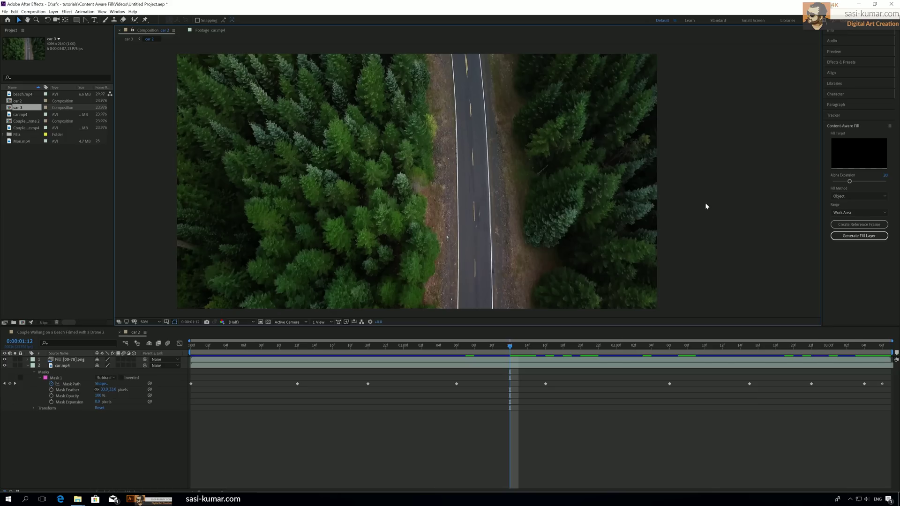
Build a Man 2 composition from Man.mp4 via New Comp from Selection and scrub the footage.
left_click(15, 95)
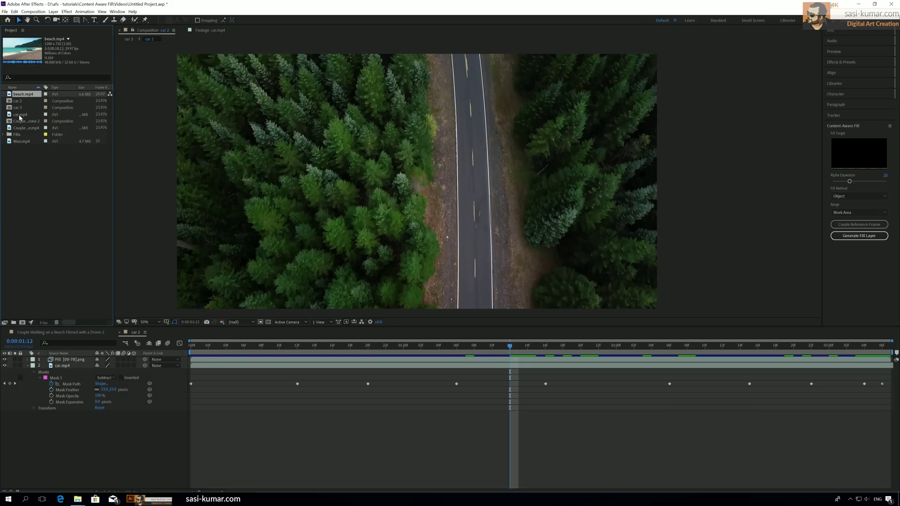
left_click(19, 115)
left_click(21, 122)
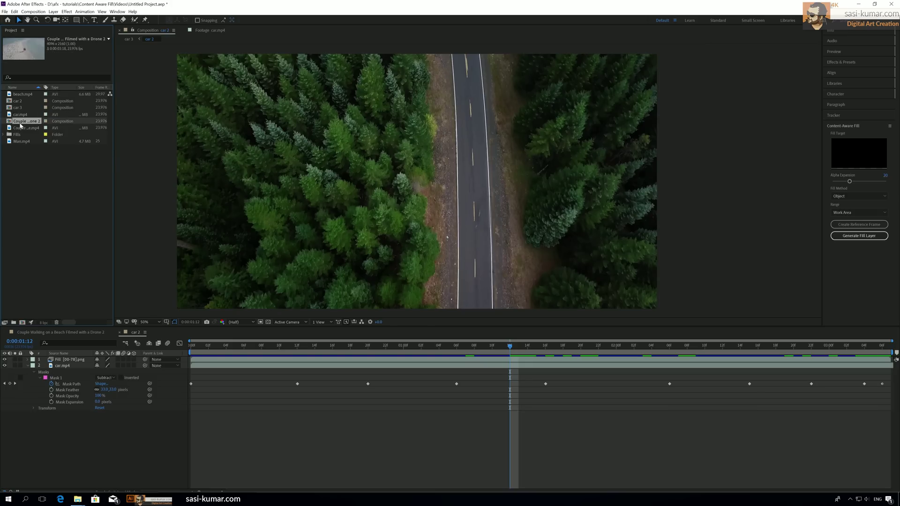
left_click(23, 128)
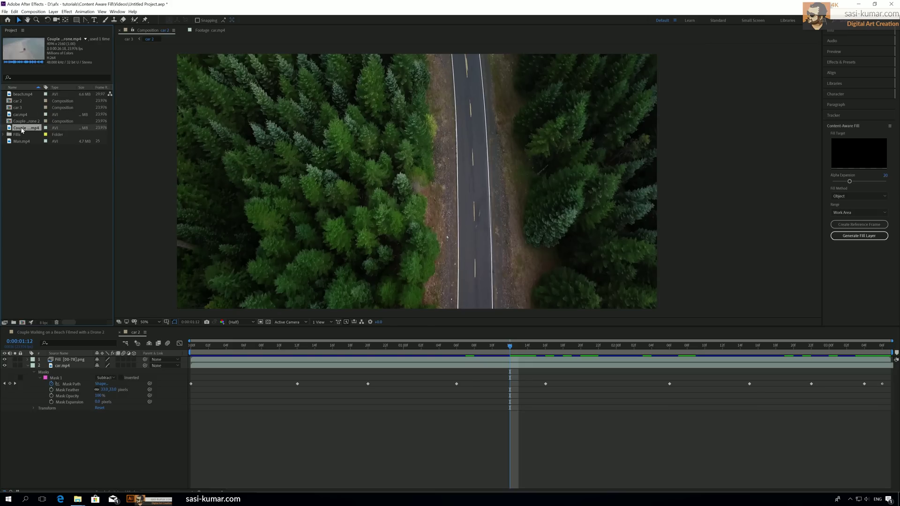
left_click(23, 141)
right_click(23, 142)
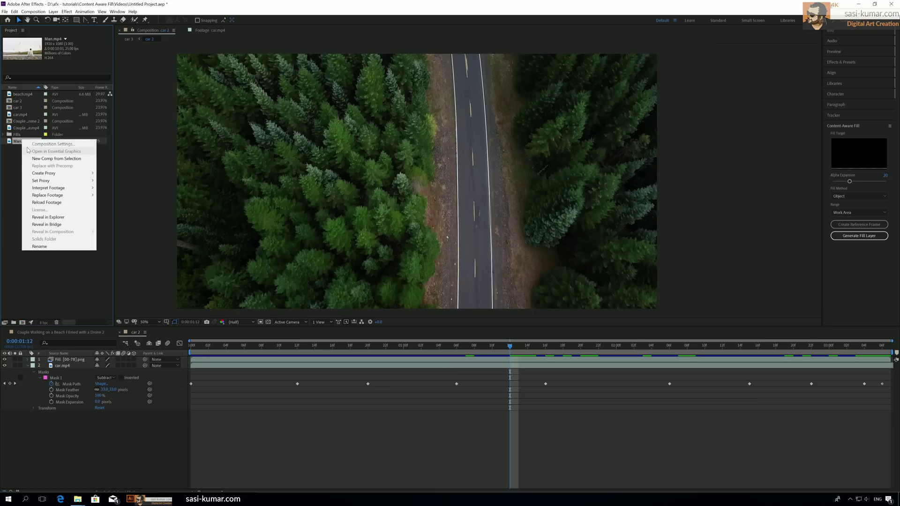
left_click(65, 159)
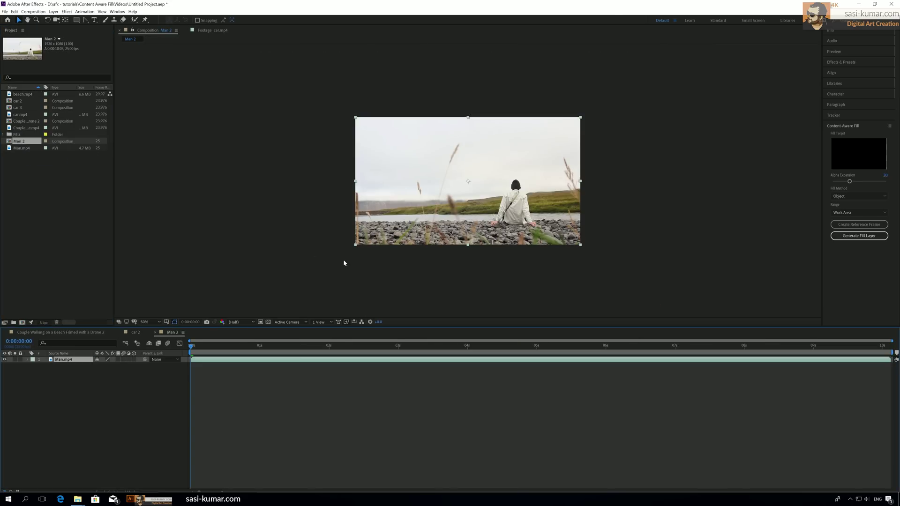
left_click_drag(257, 349, 886, 358)
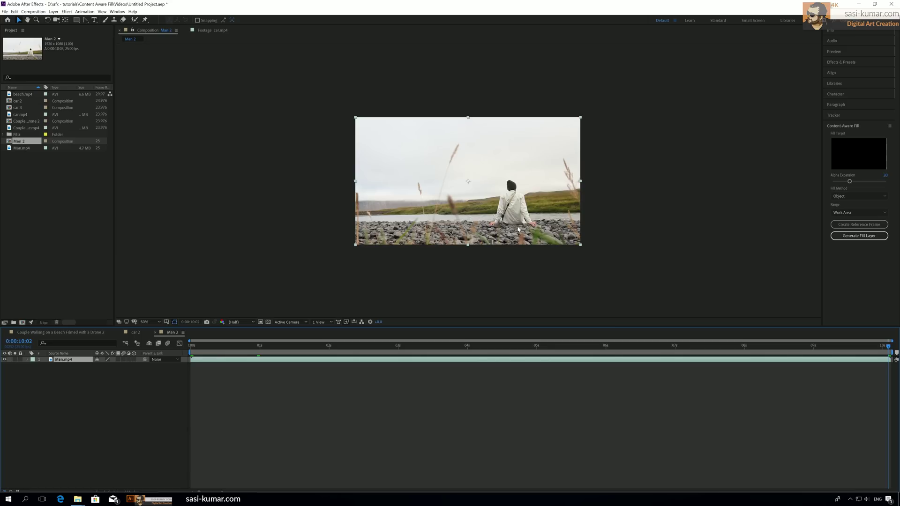
mouse_move(192, 345)
left_mouse_down()
mouse_move(887, 345)
mouse_move(191, 346)
left_mouse_up()
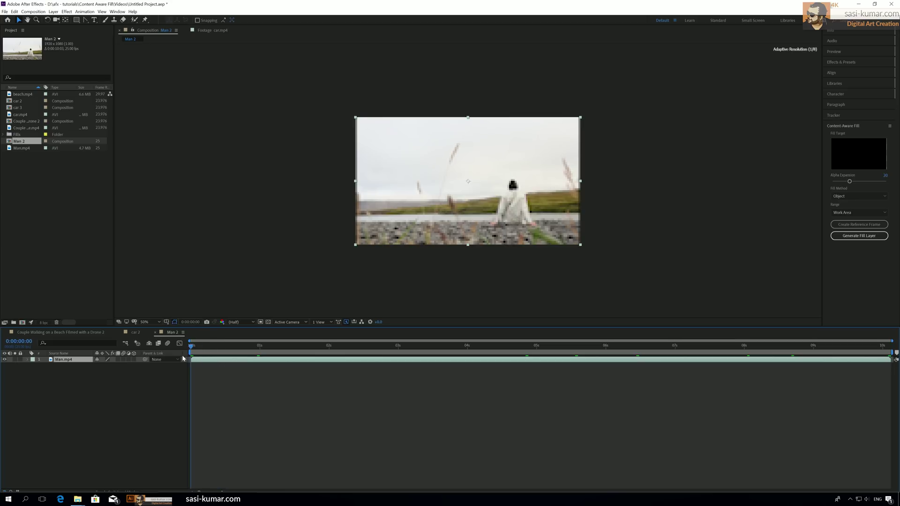
left_click_drag(191, 348, 426, 356)
key("End")
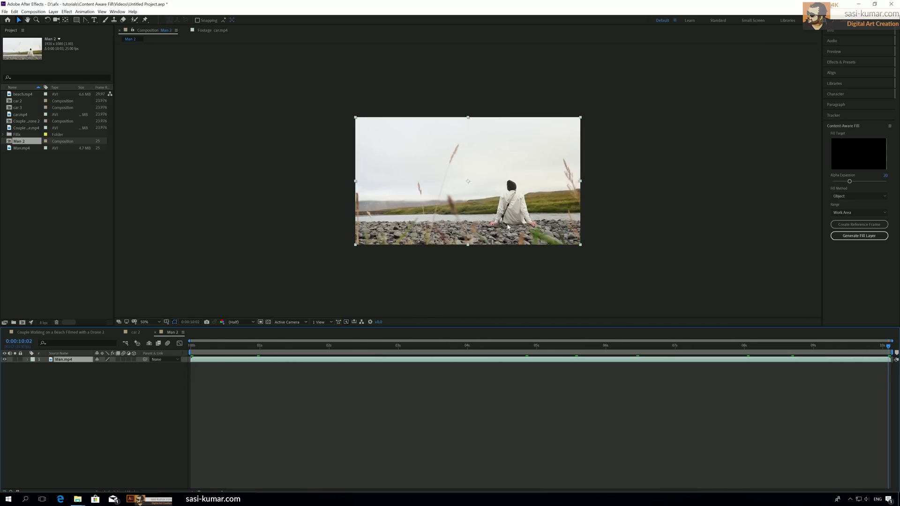
left_click_drag(243, 351, 188, 350)
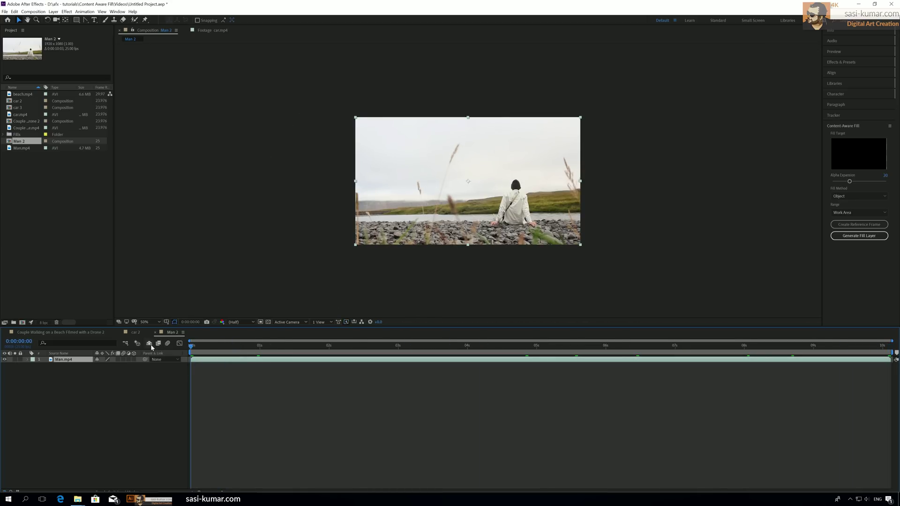
key("space")
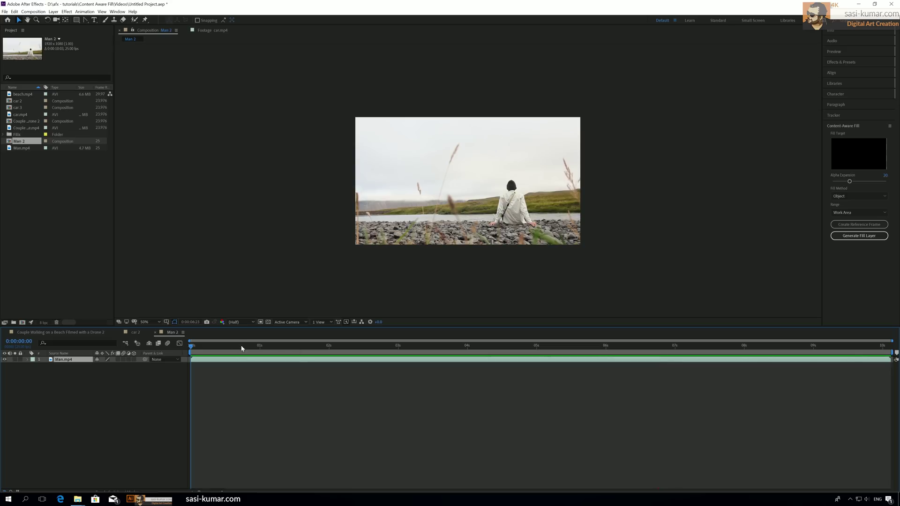
key("space")
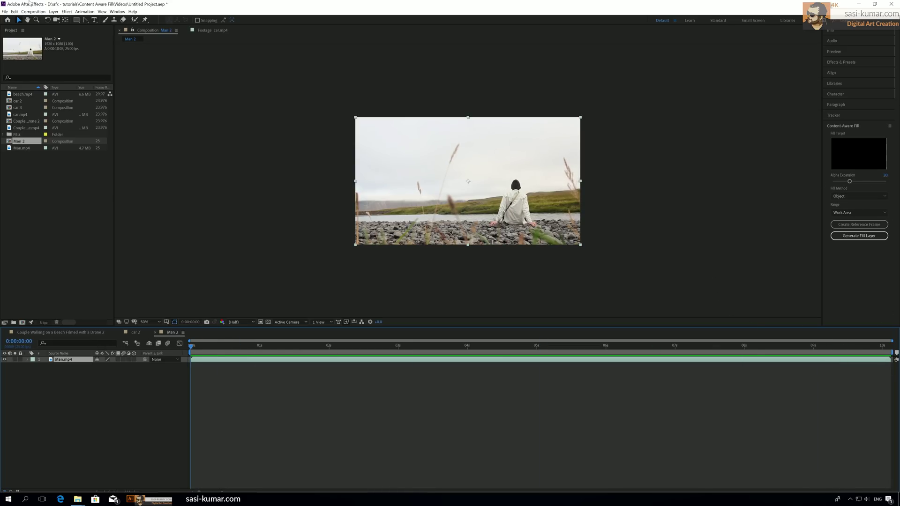
Shorten the Man 2 composition duration to 0:00:03:03 and scrub through it.
left_click(33, 11)
left_click(47, 27)
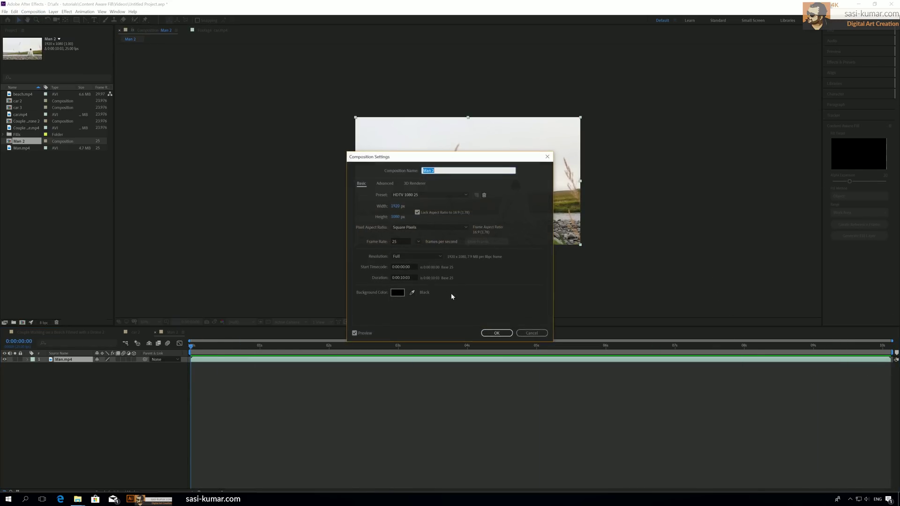
left_click(402, 277)
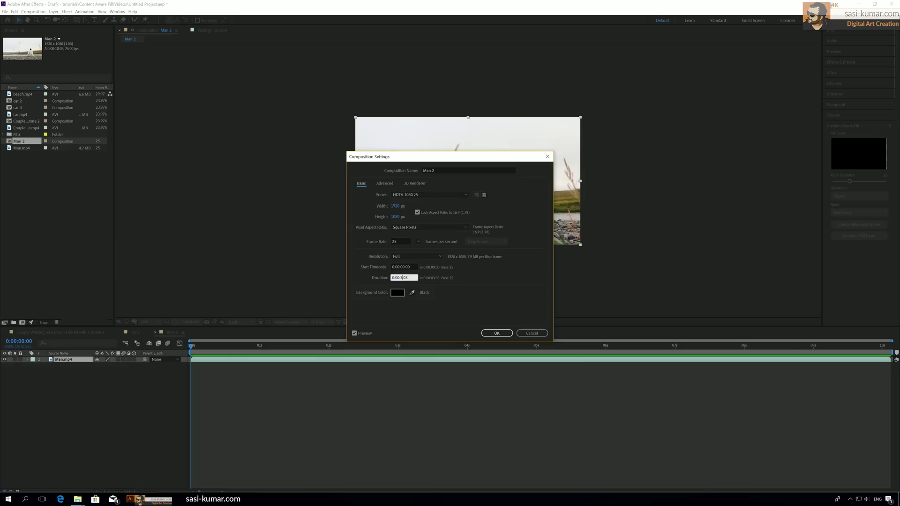
left_click(497, 332)
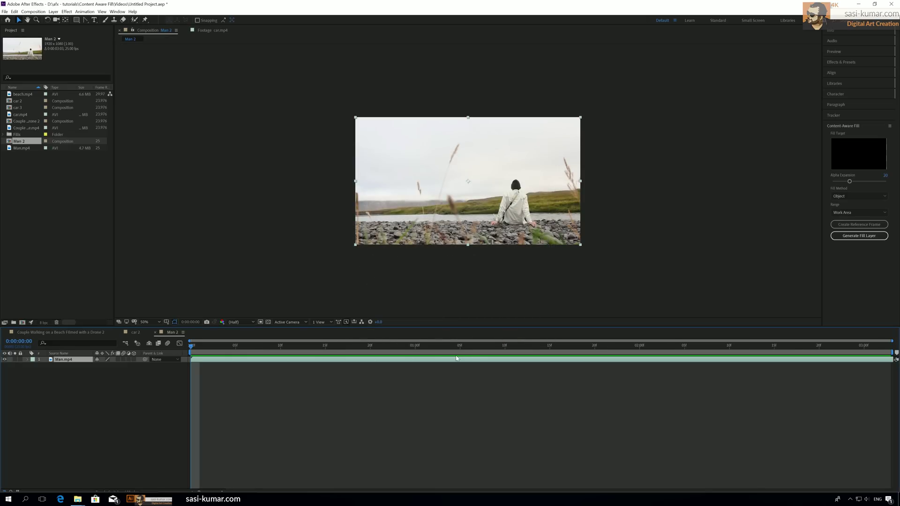
left_click_drag(412, 347, 881, 348)
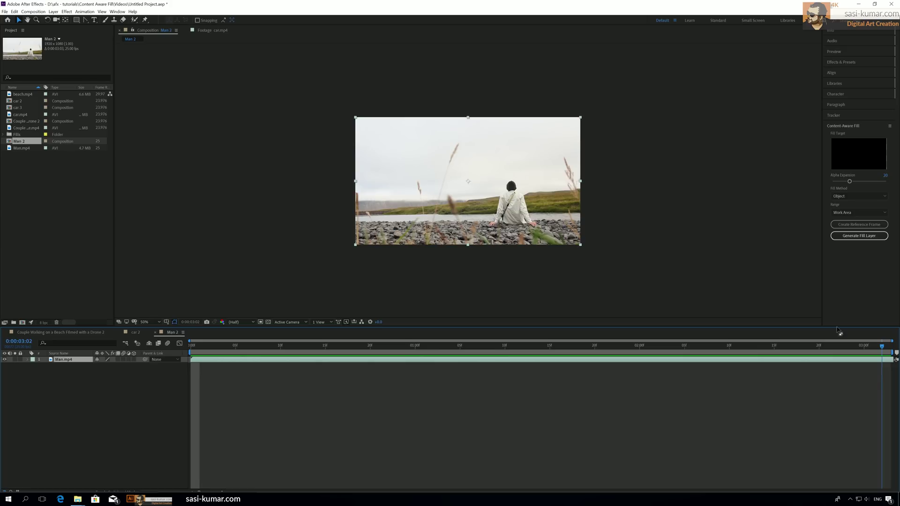
scroll(551, 198, "up", 2)
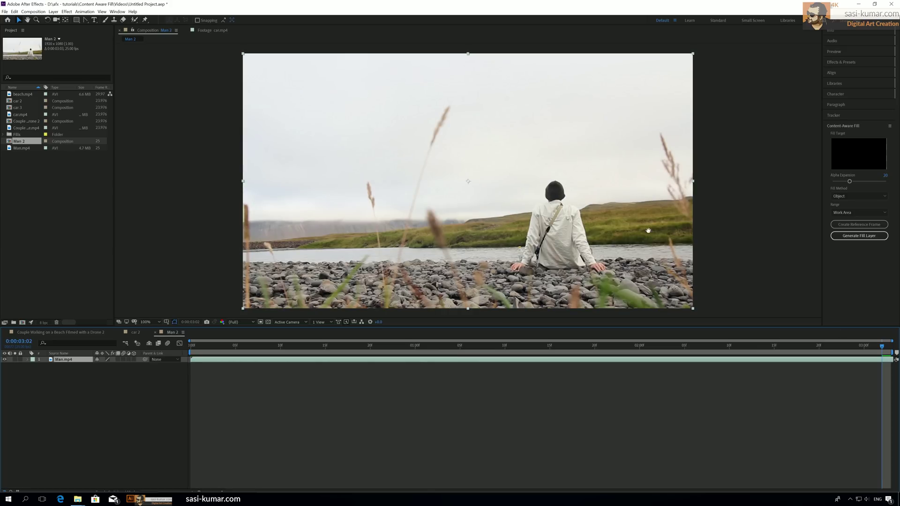
key("v")
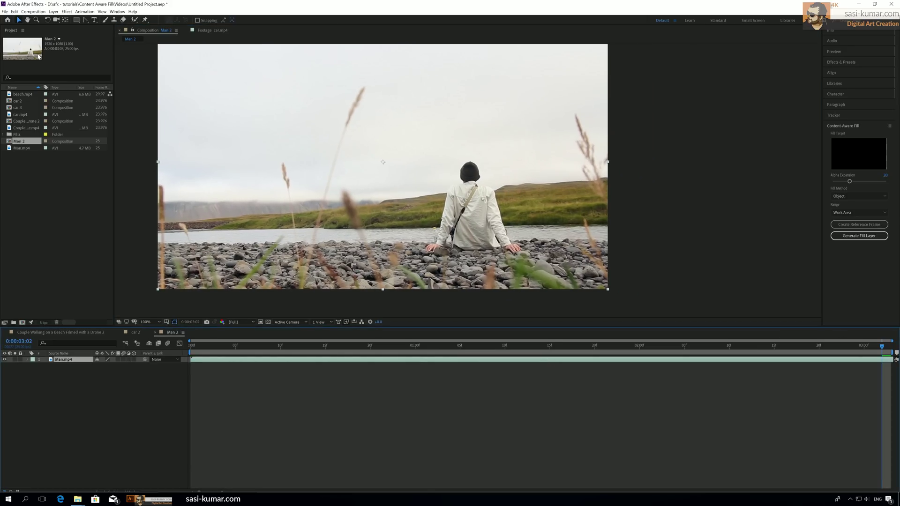
Draw a closed Pen mask around the seated man from hand to shoulder to hand.
left_click(85, 21)
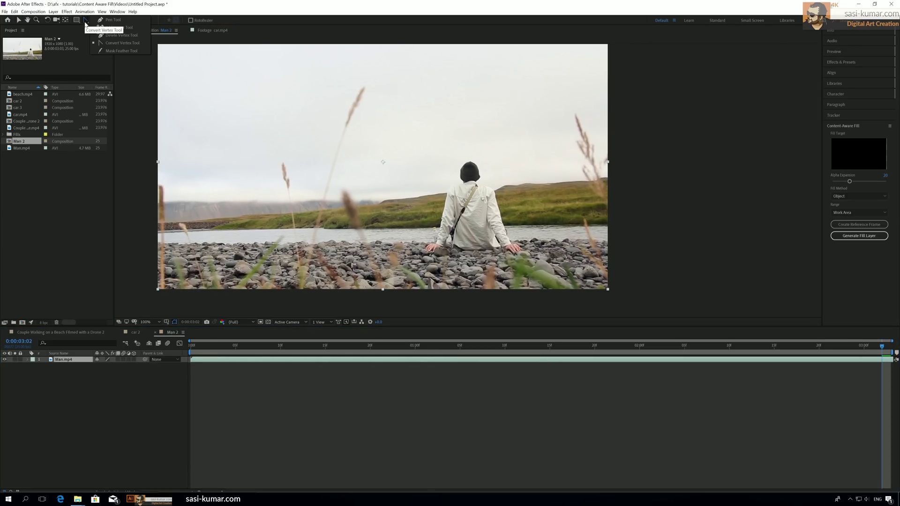
left_click(426, 246)
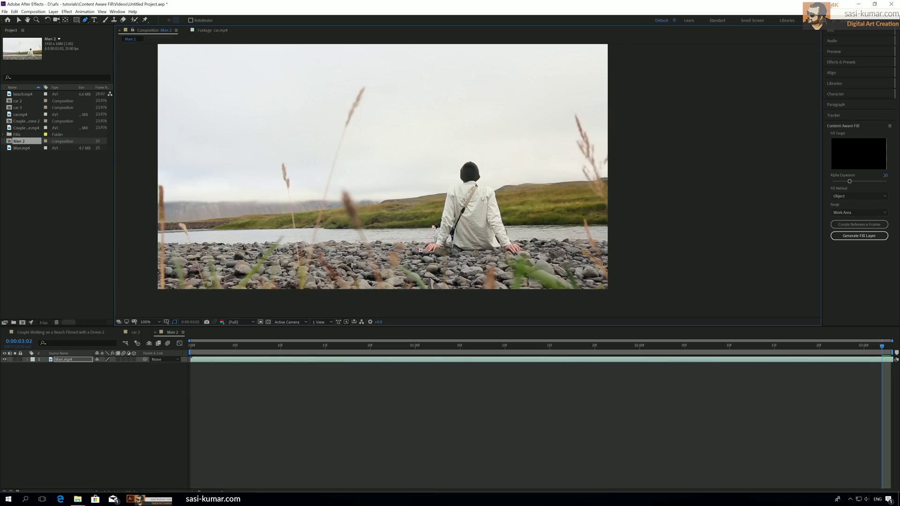
left_click(447, 187)
left_click(513, 240)
left_click(421, 252)
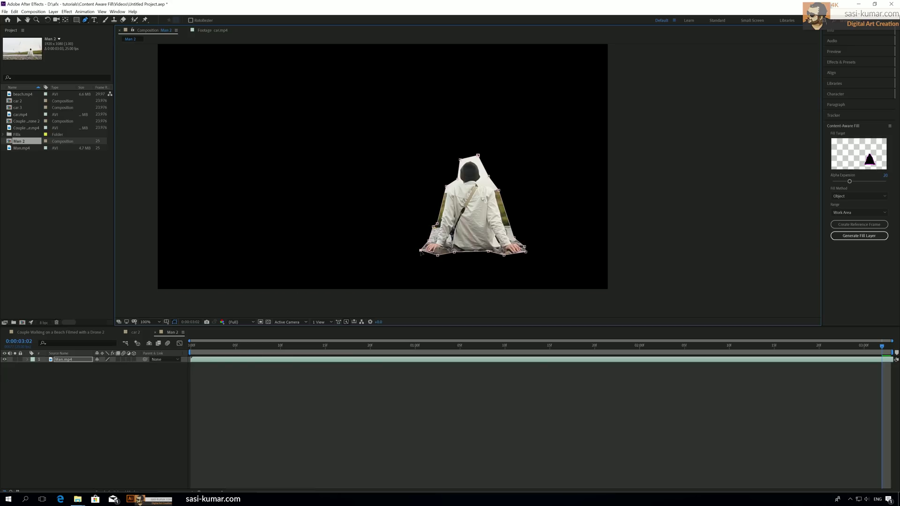
Set Mask 1 on the Man.mp4 layer to Subtract.
left_click(28, 360)
left_click(34, 366)
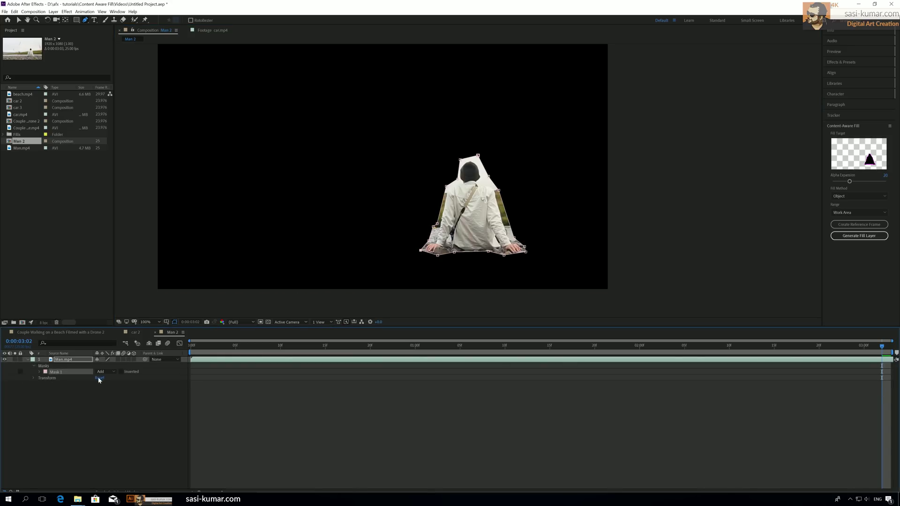
left_click(103, 371)
left_click(113, 394)
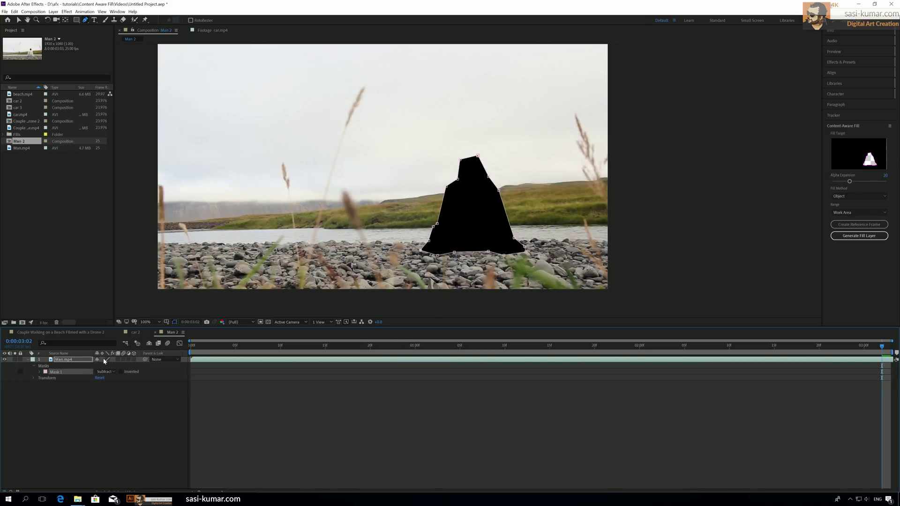
Lower the Alpha Expansion and feather Mask 1 by 15 pixels.
left_click_drag(848, 183, 836, 183)
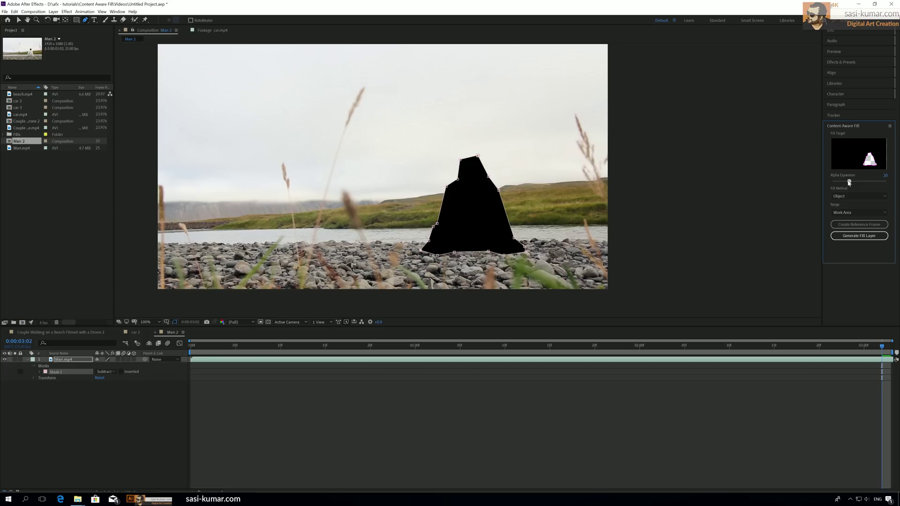
left_click(39, 372)
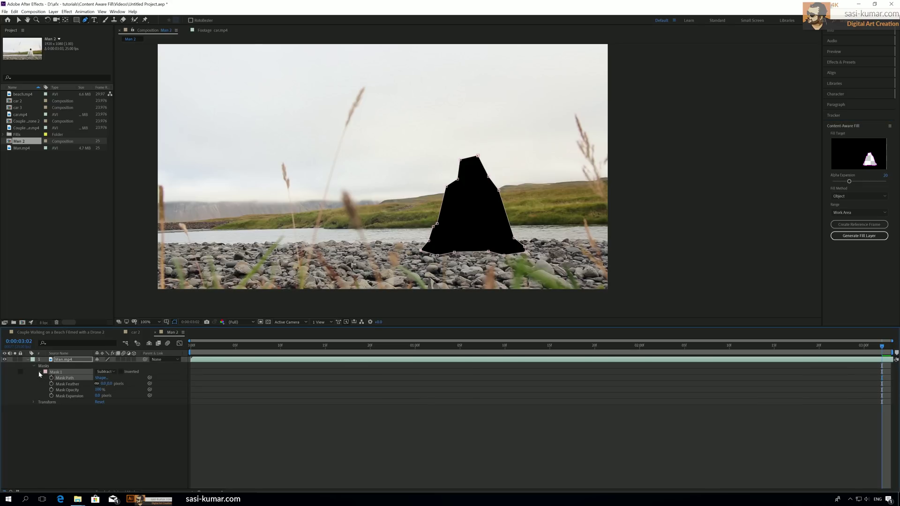
left_click_drag(110, 384, 114, 387)
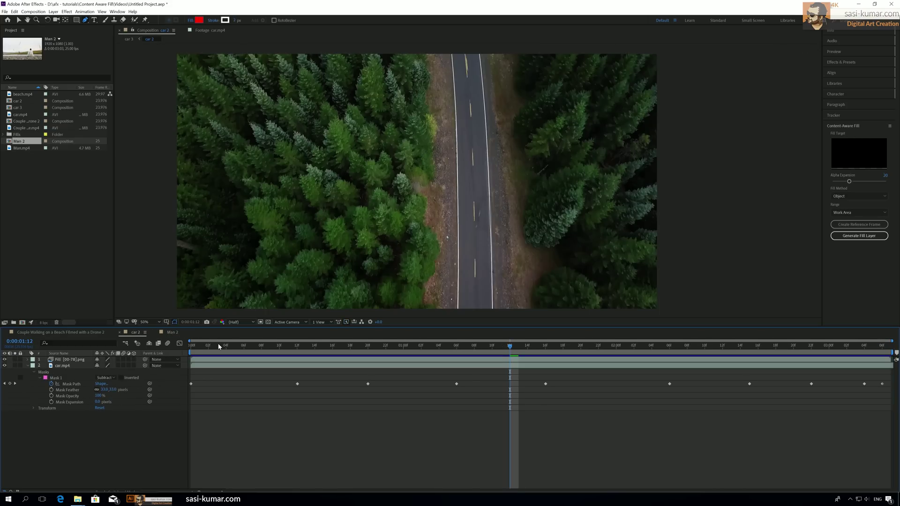
Reshape the mask's shoulder, head and right-side points while scrubbing to keep the man covered.
left_click(172, 332)
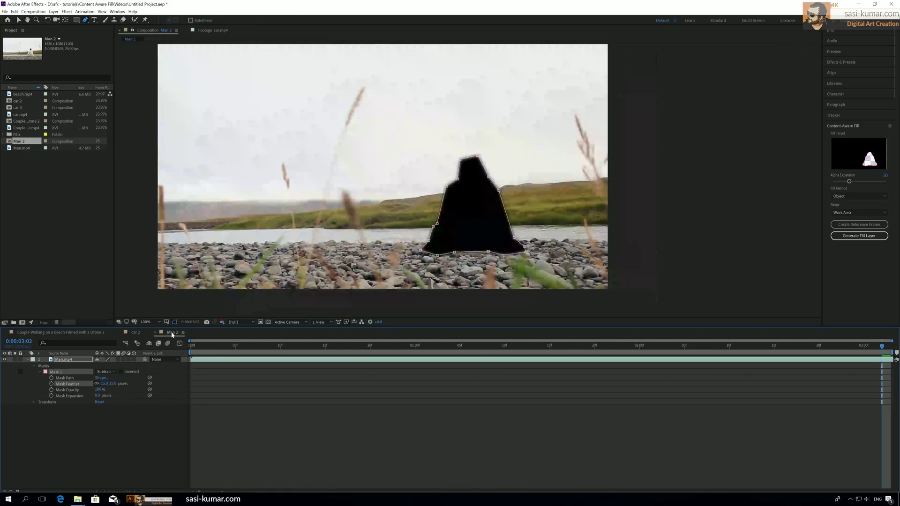
left_click_drag(209, 348, 189, 340)
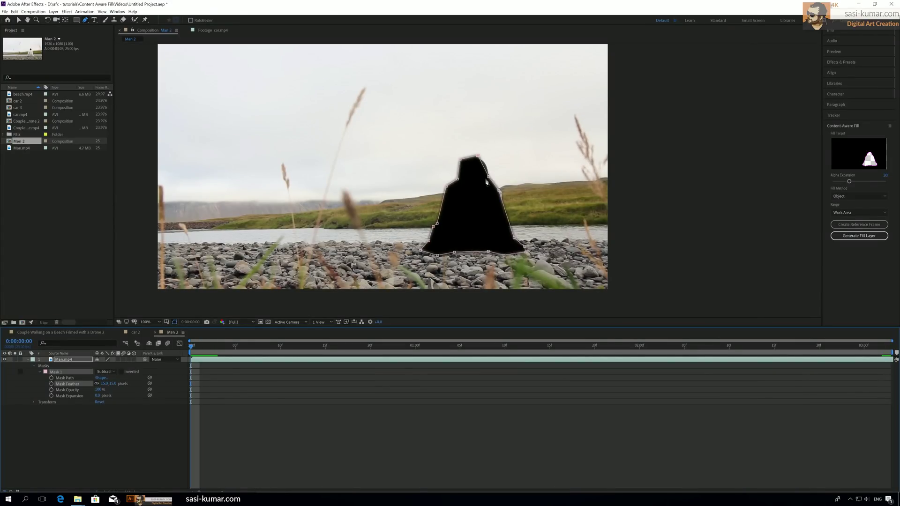
left_click(19, 20)
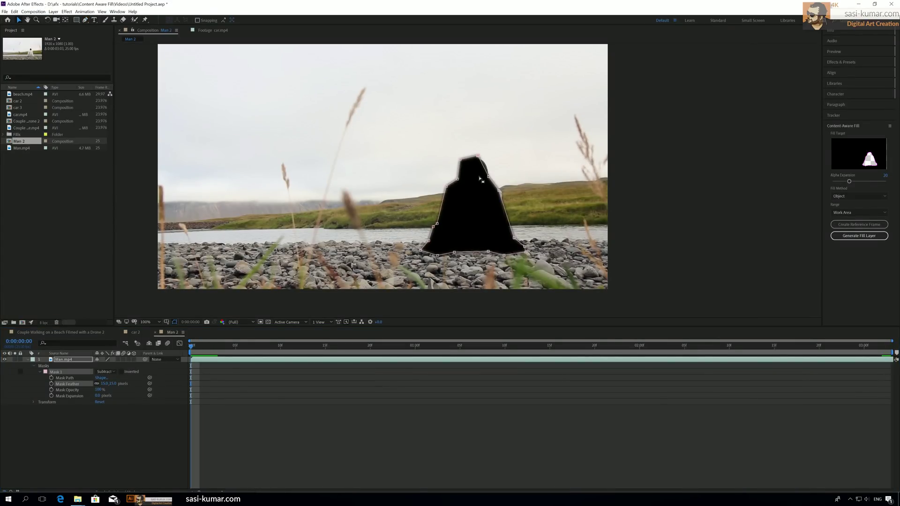
left_click_drag(488, 177, 482, 153)
left_click_drag(192, 348, 298, 347)
left_click_drag(200, 348, 235, 348)
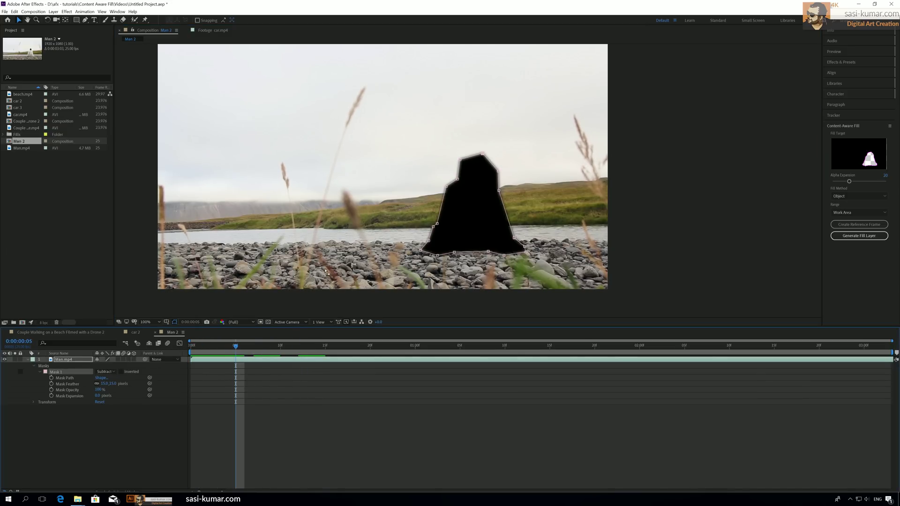
left_click_drag(499, 190, 506, 189)
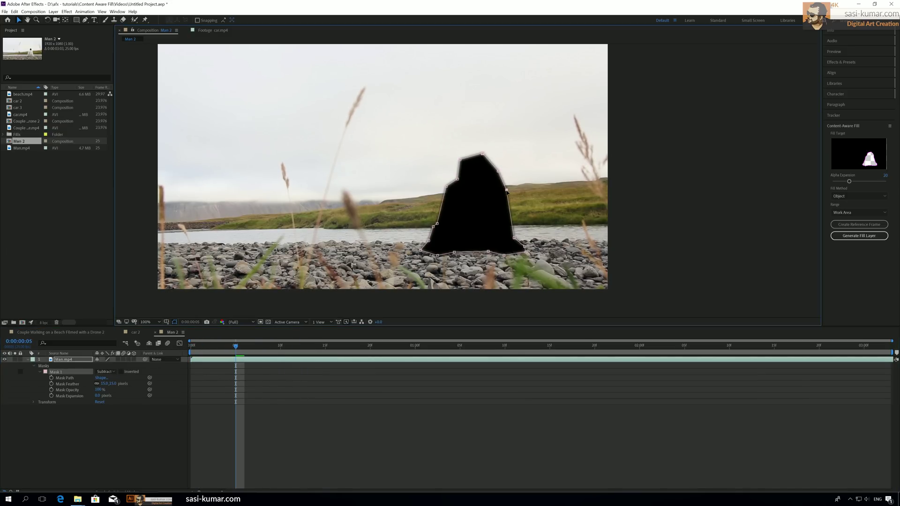
left_click_drag(261, 345, 681, 344)
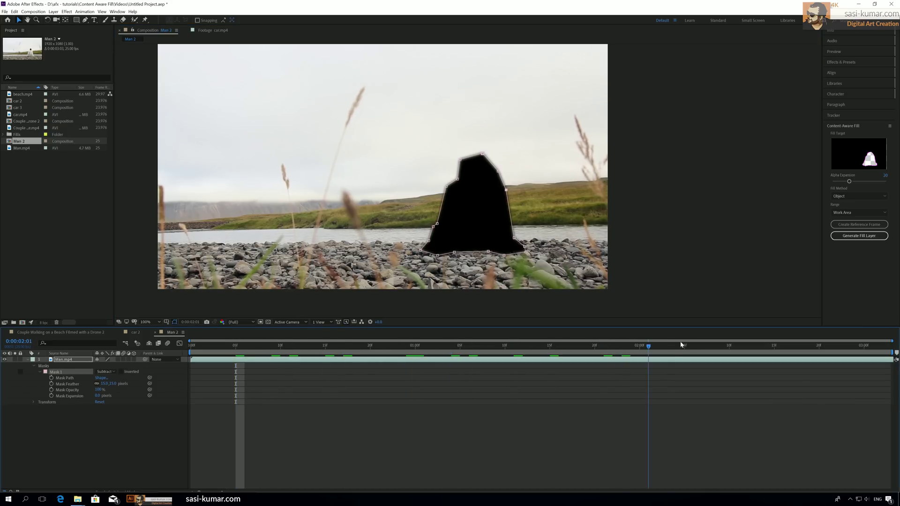
Check playback, extend the lower-left mask point, and generate the content-aware fill layer.
key("space")
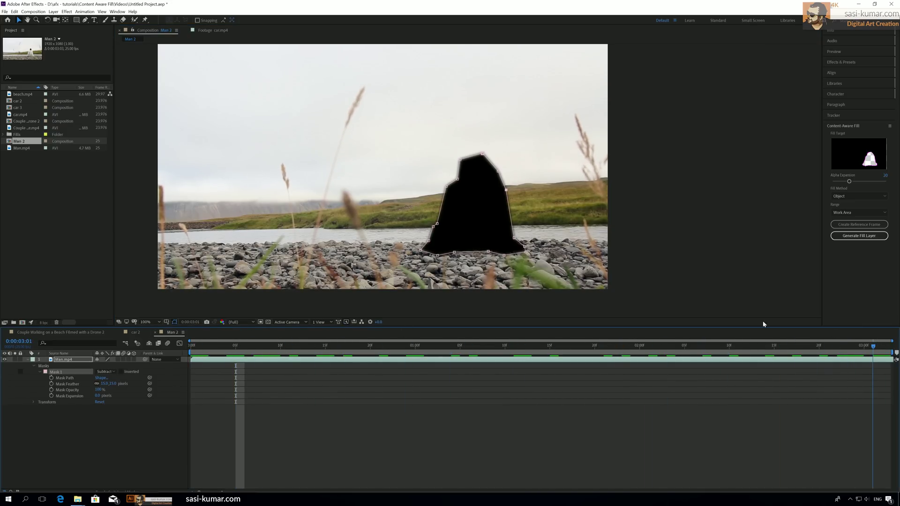
key("space")
left_click_drag(437, 256, 436, 257)
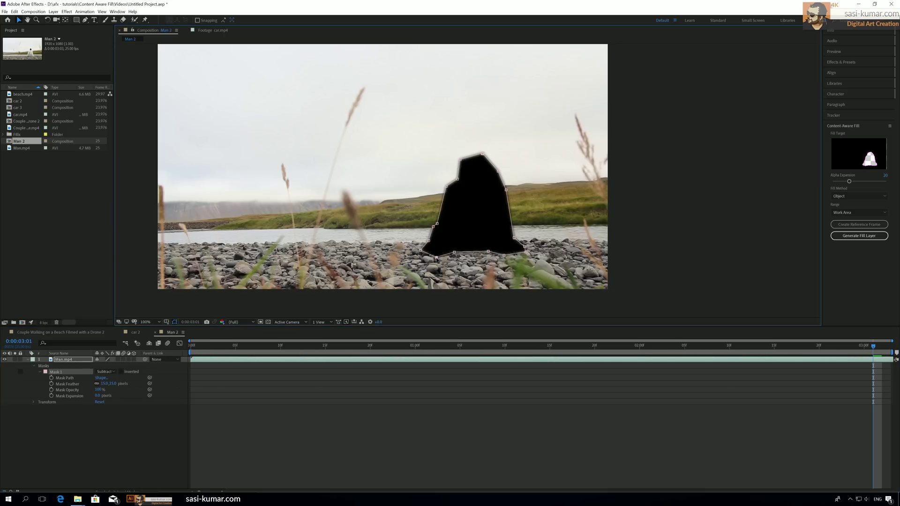
left_click_drag(206, 348, 861, 347)
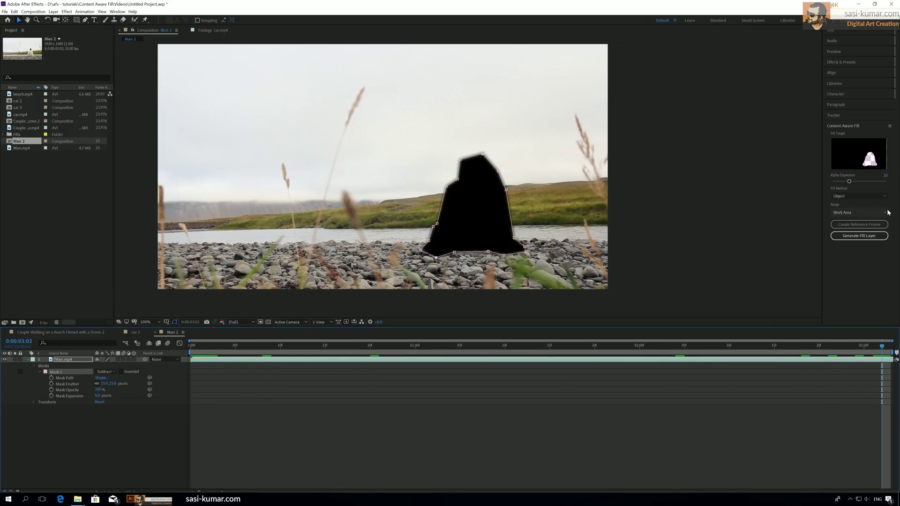
left_click(872, 238)
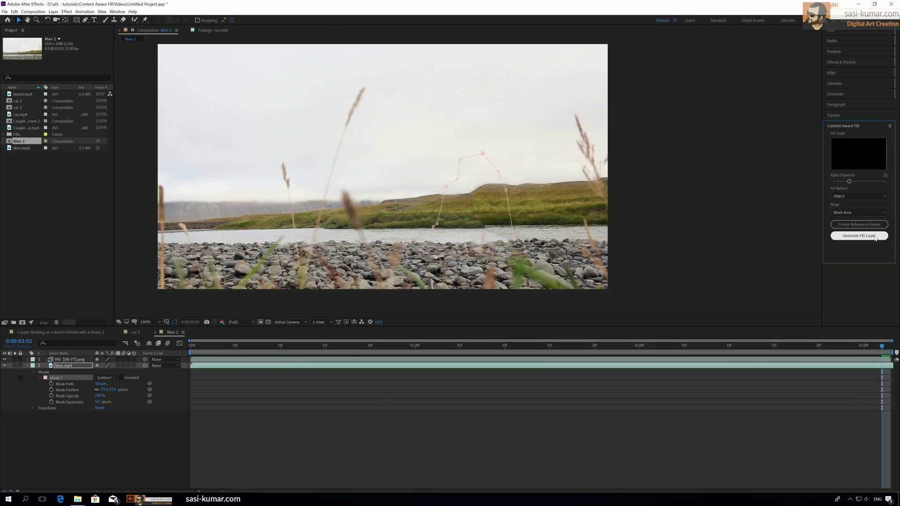
Play back the generated fill to see the man removed from the riverbank.
left_click(157, 351)
key("space")
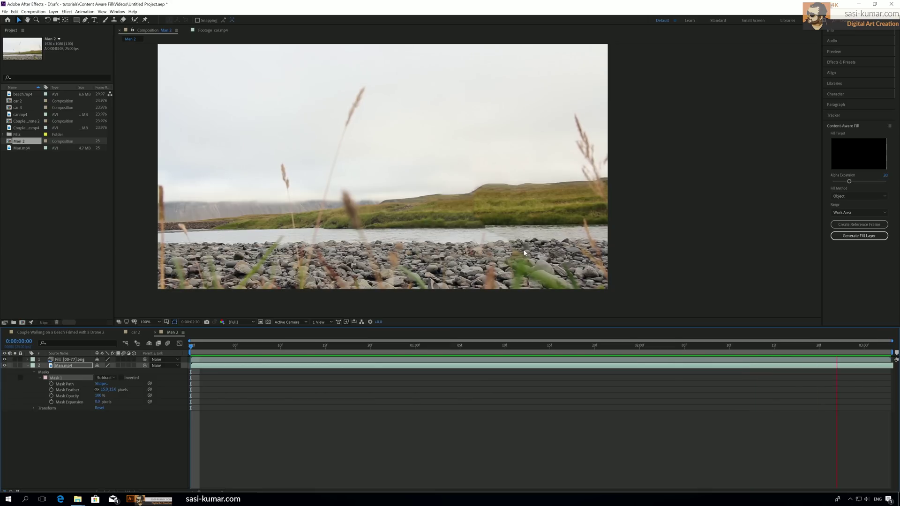
left_click(85, 333)
Preview the beach drone composition twice.
key("space")
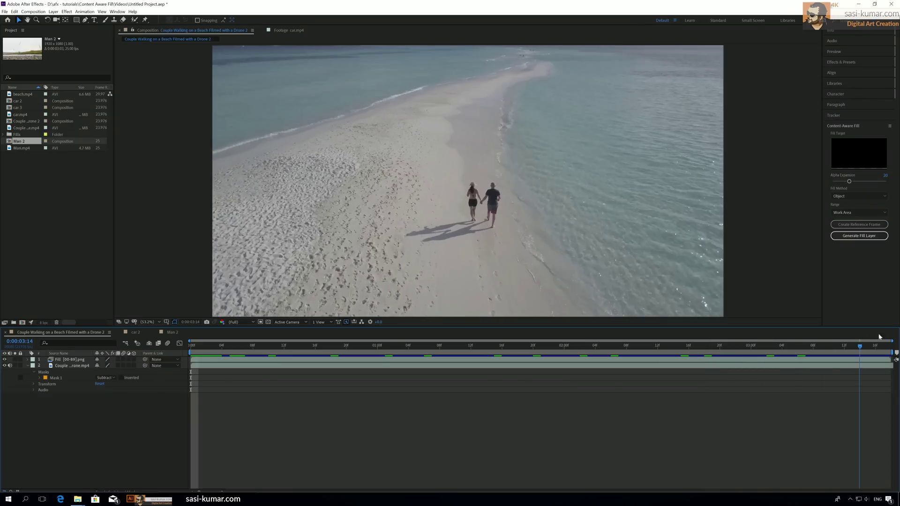
key("space")
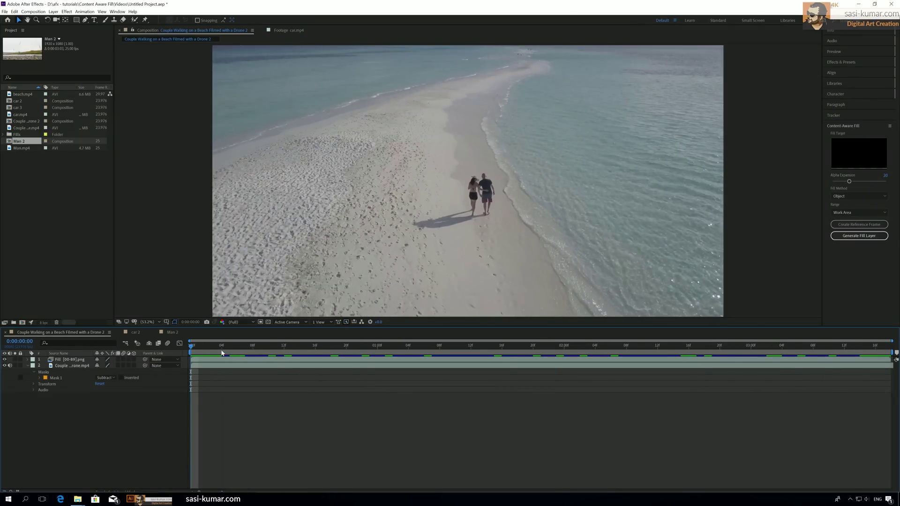
key("space")
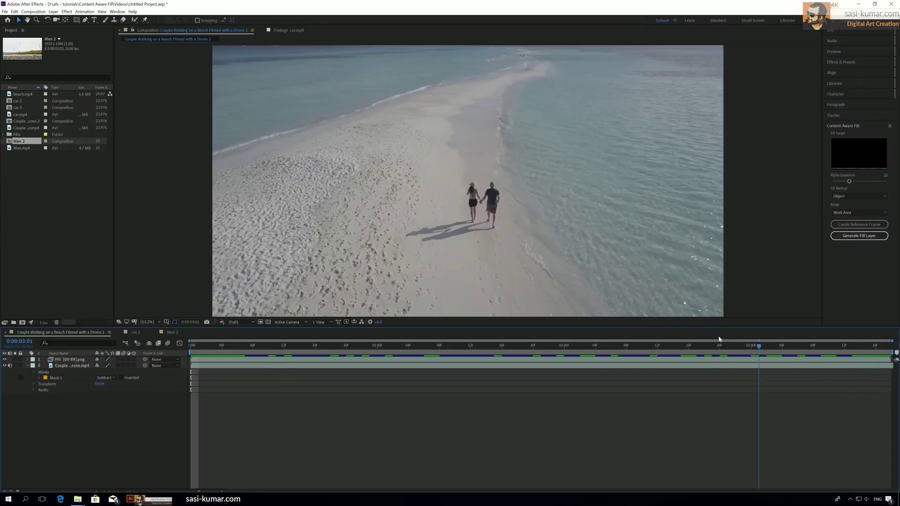
key("space")
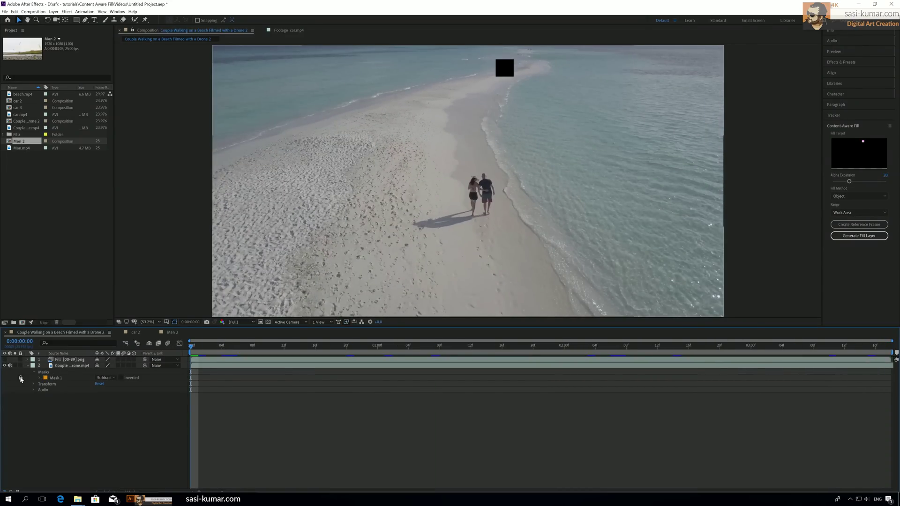
Delete the square Mask 1 from the couple layer and scrub through the beach clip.
left_click(56, 379)
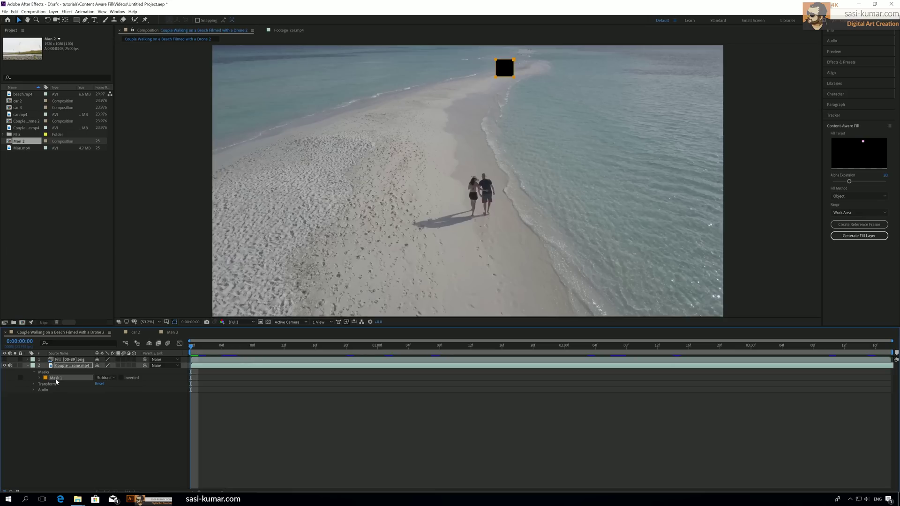
key("Delete")
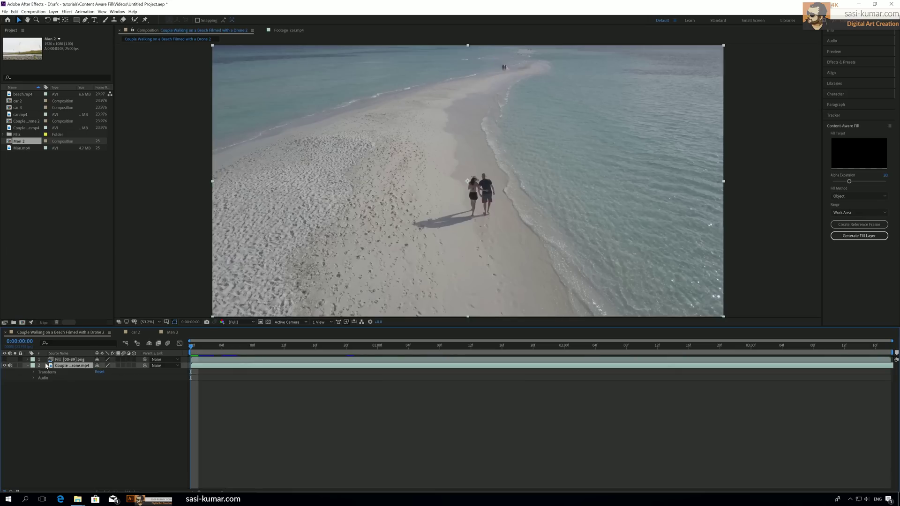
left_click_drag(191, 345, 560, 343)
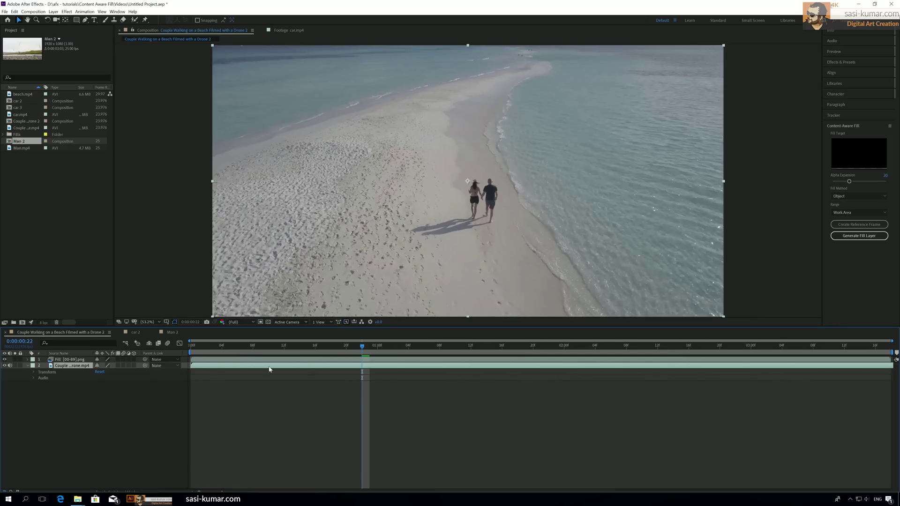
left_click_drag(253, 349, 471, 348)
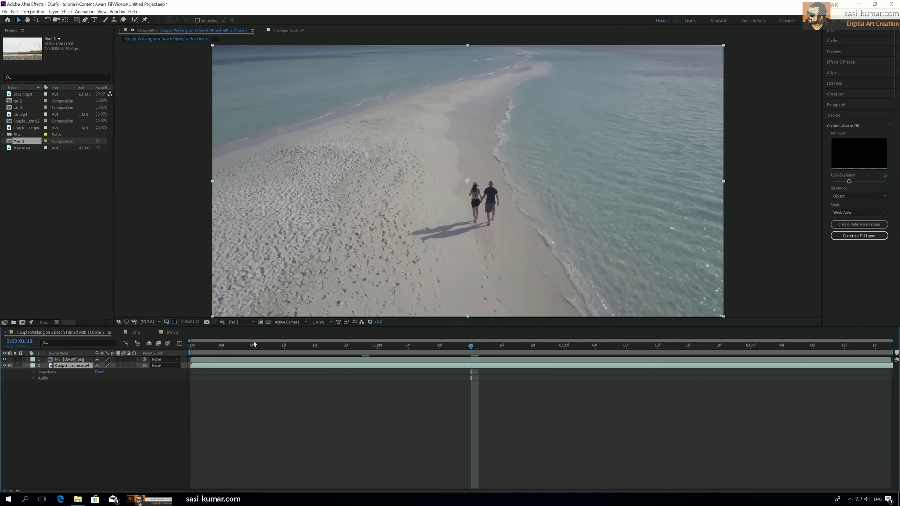
Compare the car 2 and Man 2 compositions, then move to the end of Man 2.
left_click(139, 333)
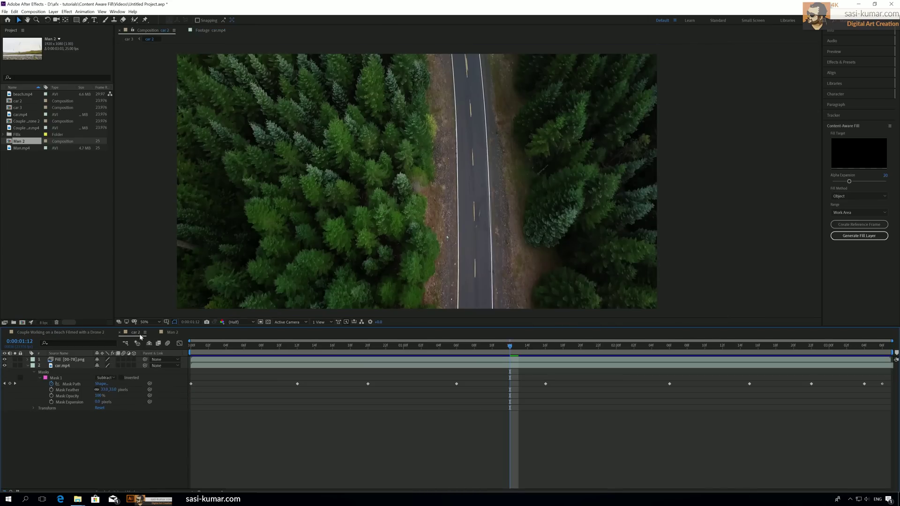
left_click(171, 333)
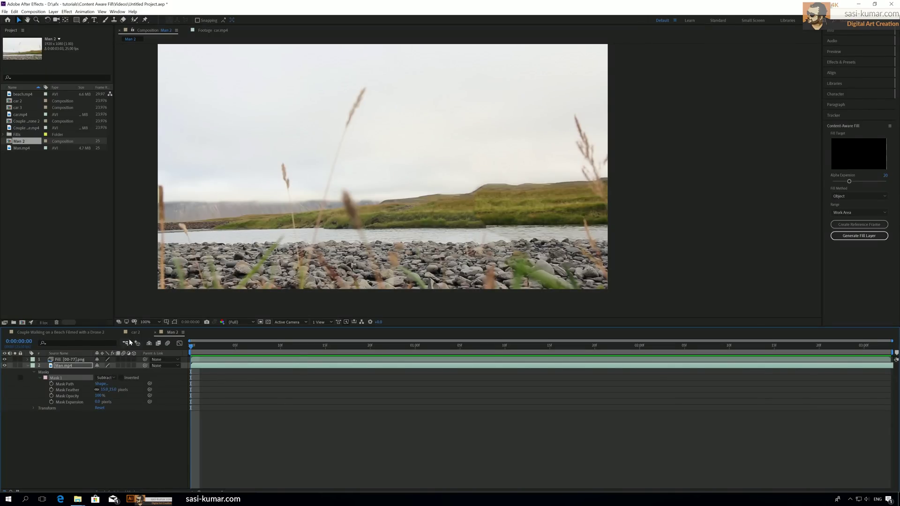
left_click(135, 332)
left_click(174, 333)
left_click_drag(328, 348, 881, 347)
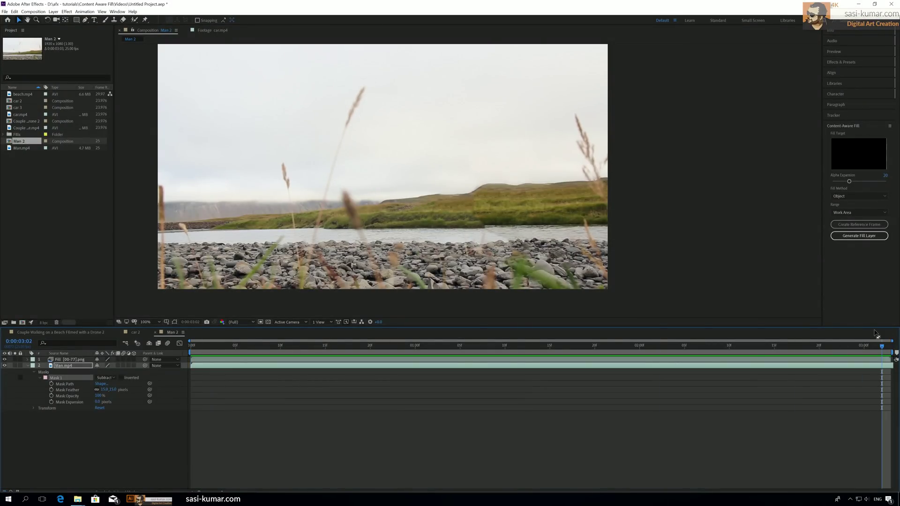